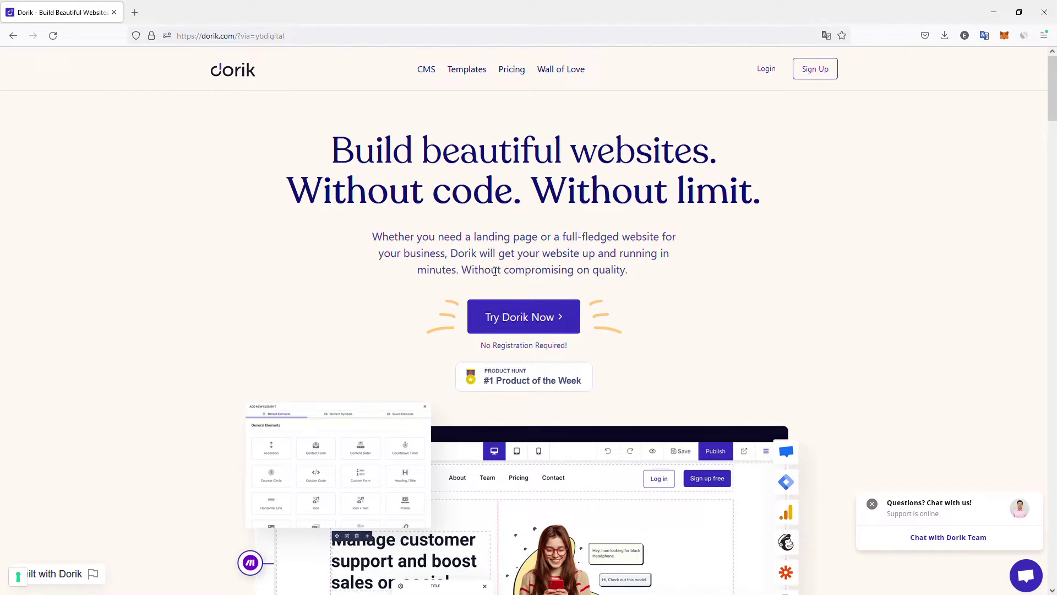
pyautogui.scroll(-1, 512, 282)
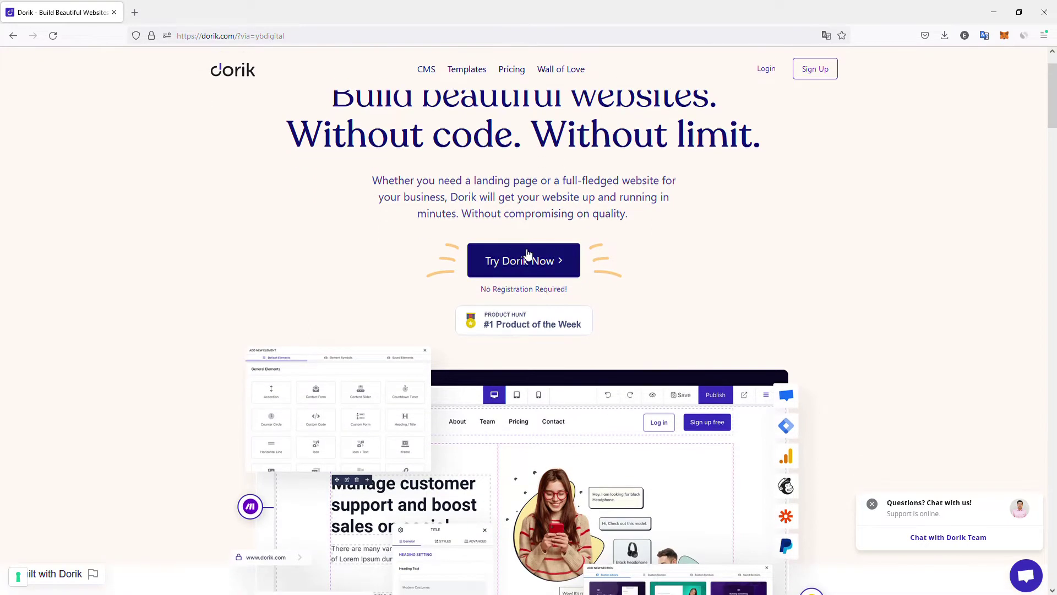
pyautogui.scroll(-1, 525, 266)
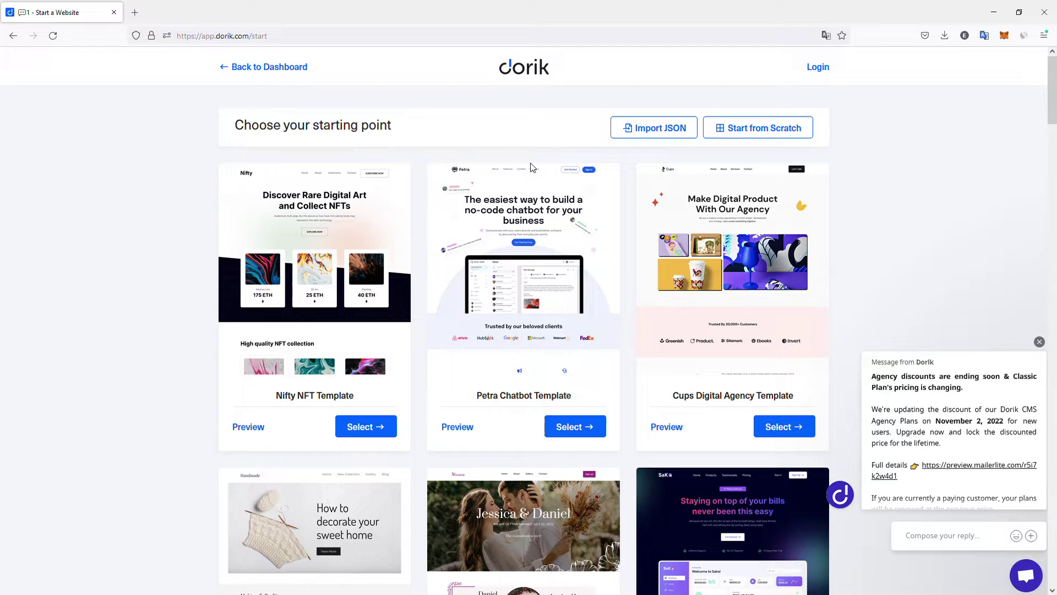
pyautogui.scroll(-5, 529, 173)
pyautogui.scroll(-3, 447, 197)
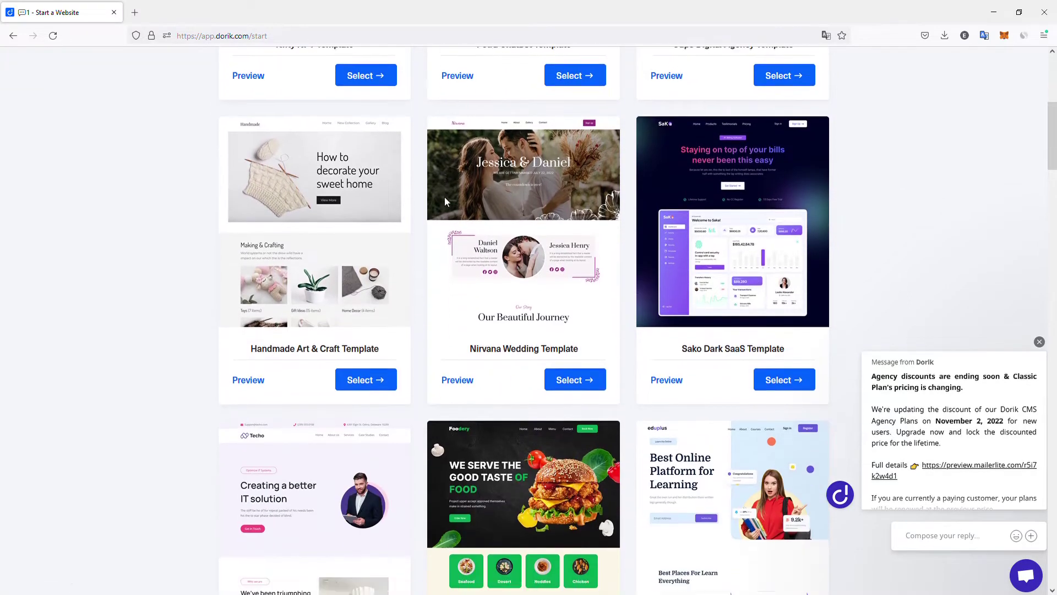
pyautogui.scroll(-3, 446, 196)
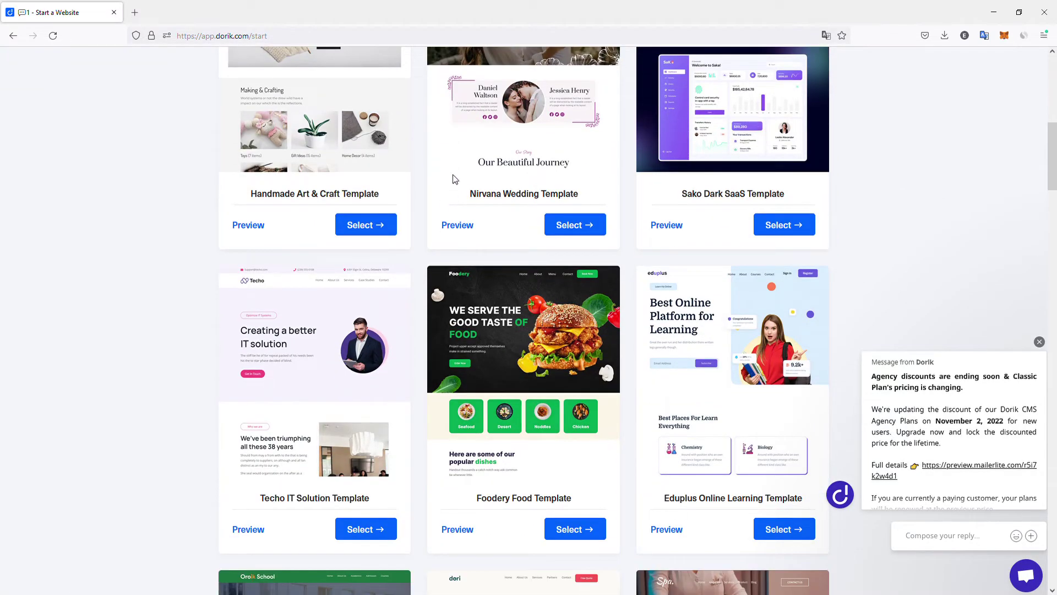
pyautogui.scroll(2, 453, 179)
pyautogui.scroll(2, 520, 248)
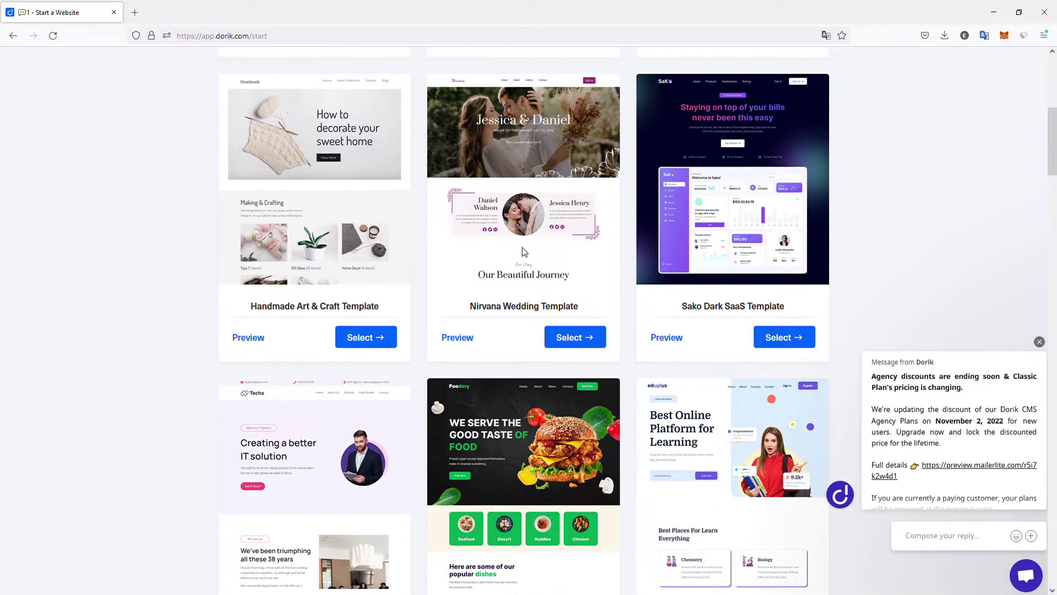
pyautogui.scroll(-3, 520, 244)
pyautogui.scroll(-3, 520, 244)
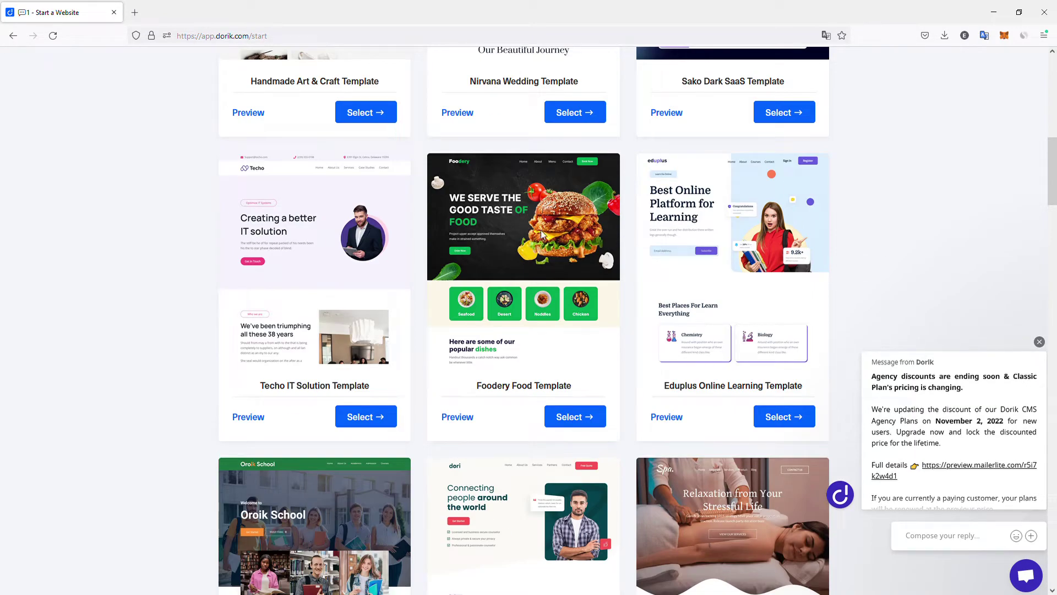
pyautogui.scroll(-3, 546, 222)
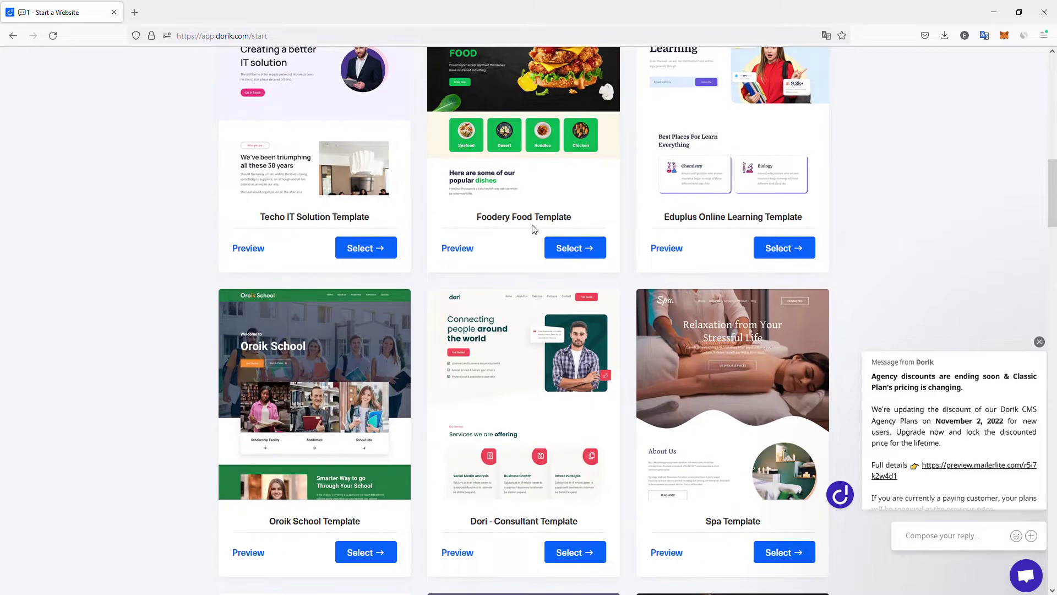
pyautogui.scroll(-2, 536, 224)
pyautogui.scroll(-1, 537, 224)
pyautogui.scroll(-1, 535, 224)
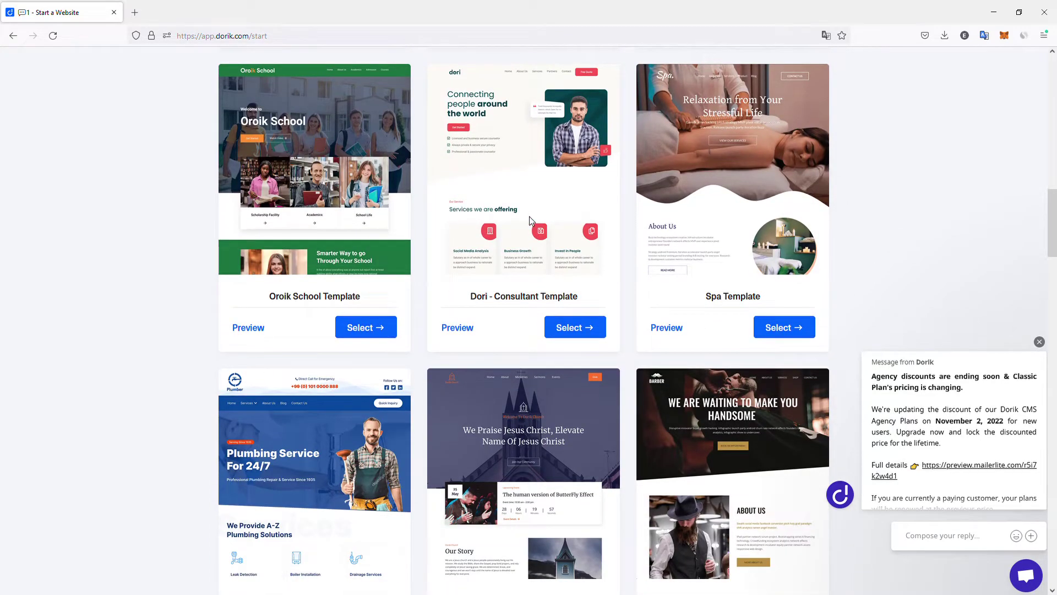
pyautogui.scroll(-3, 529, 219)
pyautogui.scroll(-2, 536, 220)
pyautogui.scroll(-2, 537, 217)
pyautogui.scroll(-2, 538, 213)
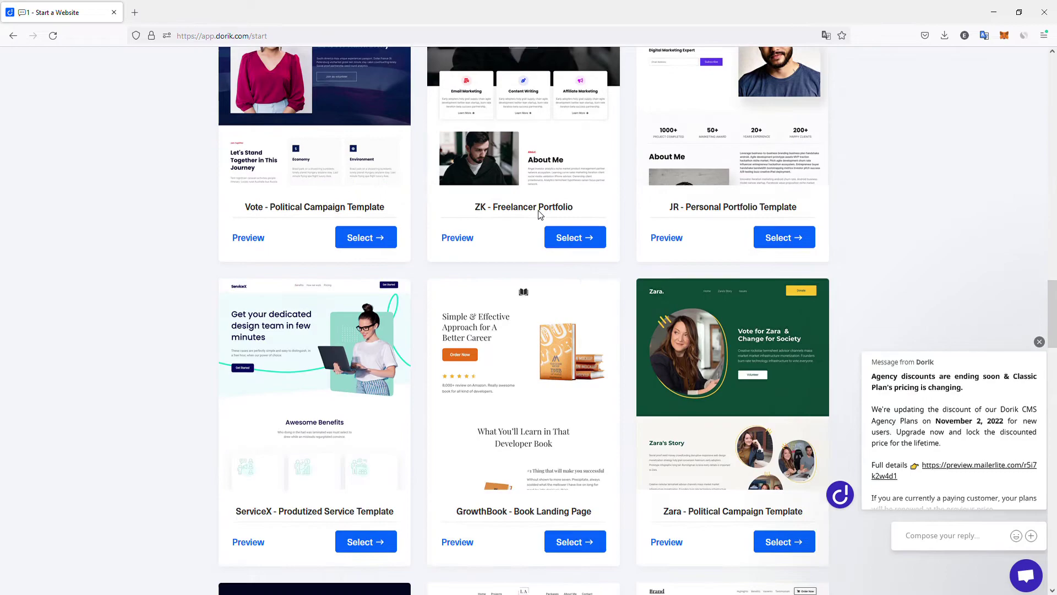
pyautogui.scroll(-2, 539, 213)
pyautogui.scroll(-1, 539, 213)
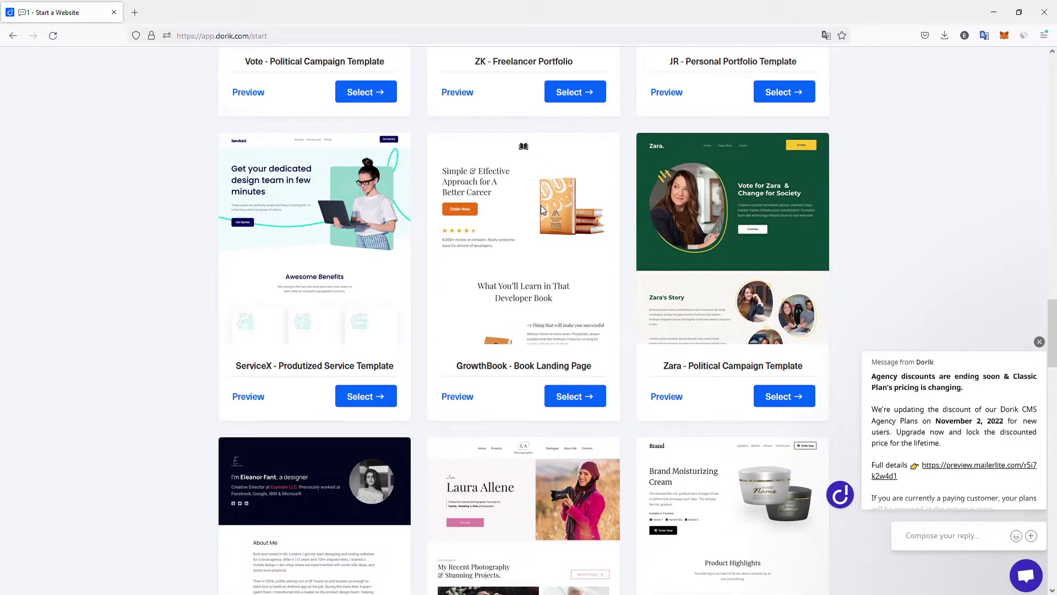
pyautogui.scroll(-1, 541, 204)
pyautogui.scroll(-2, 541, 205)
pyautogui.scroll(5, 524, 285)
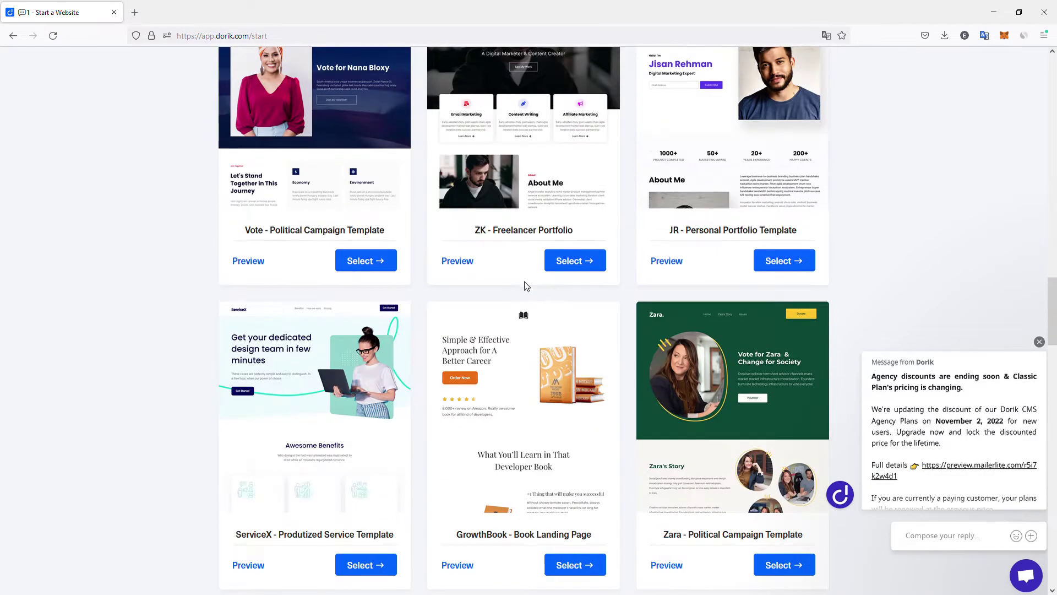
pyautogui.scroll(5, 524, 285)
pyautogui.scroll(3, 524, 285)
pyautogui.scroll(3, 527, 281)
pyautogui.scroll(2, 529, 274)
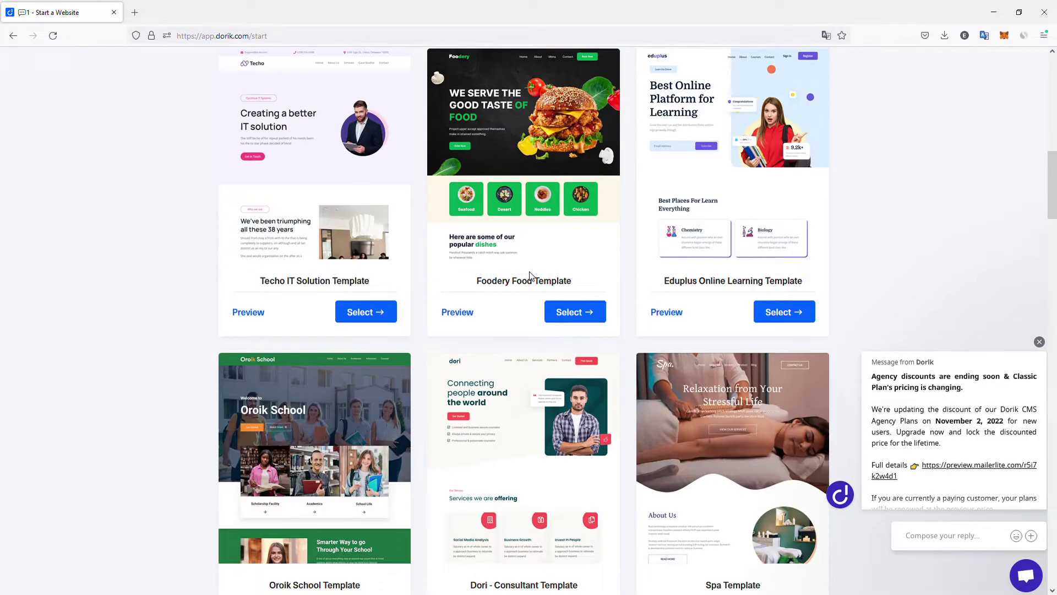
pyautogui.scroll(3, 529, 274)
pyautogui.scroll(4, 529, 275)
pyautogui.scroll(2, 530, 268)
pyautogui.scroll(-2, 520, 281)
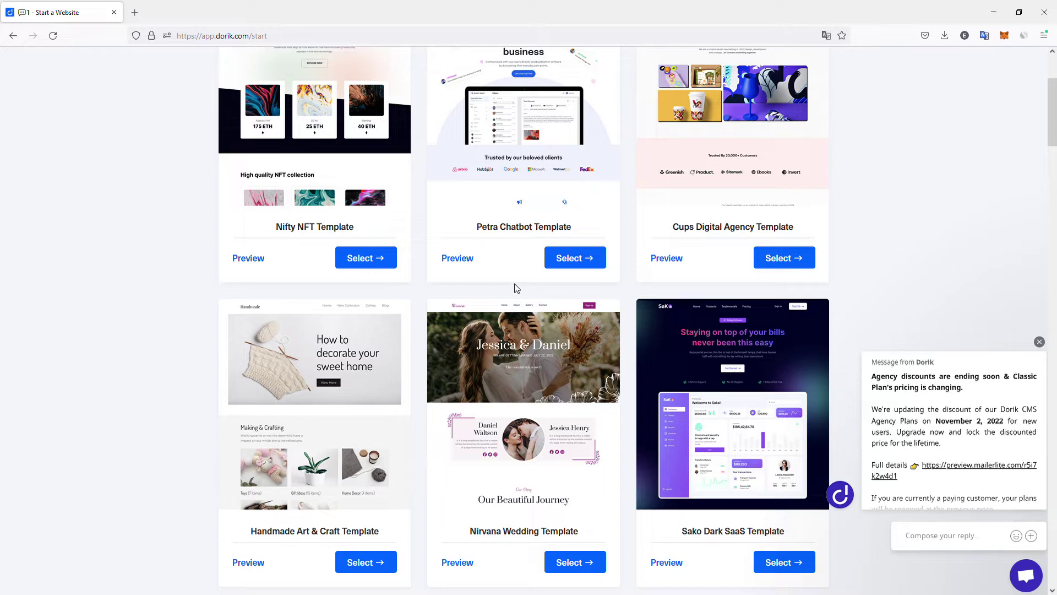
pyautogui.scroll(5, 471, 272)
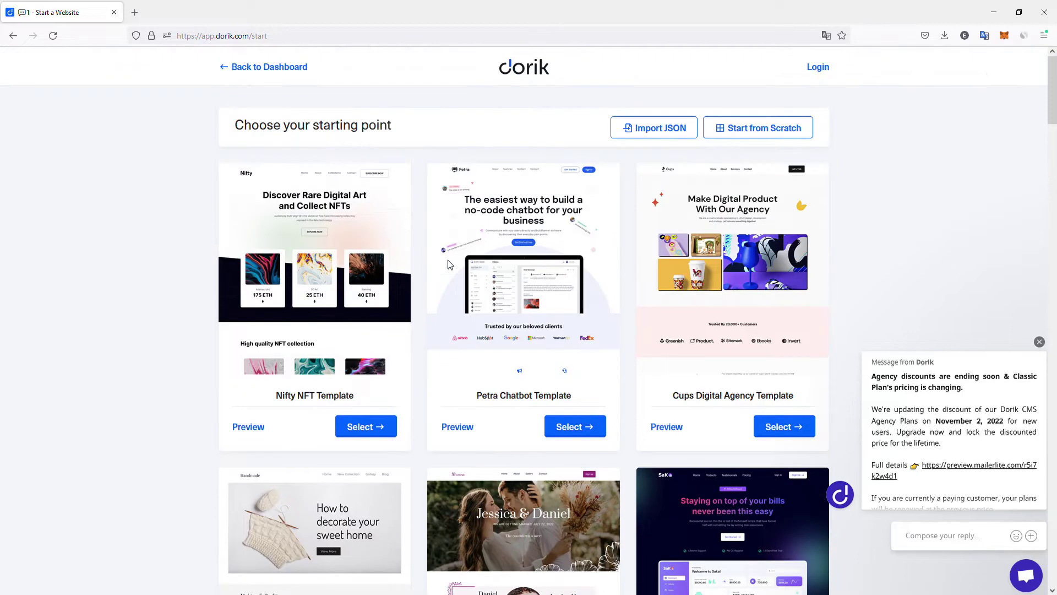
pyautogui.scroll(-1, 496, 260)
pyautogui.scroll(-2, 499, 257)
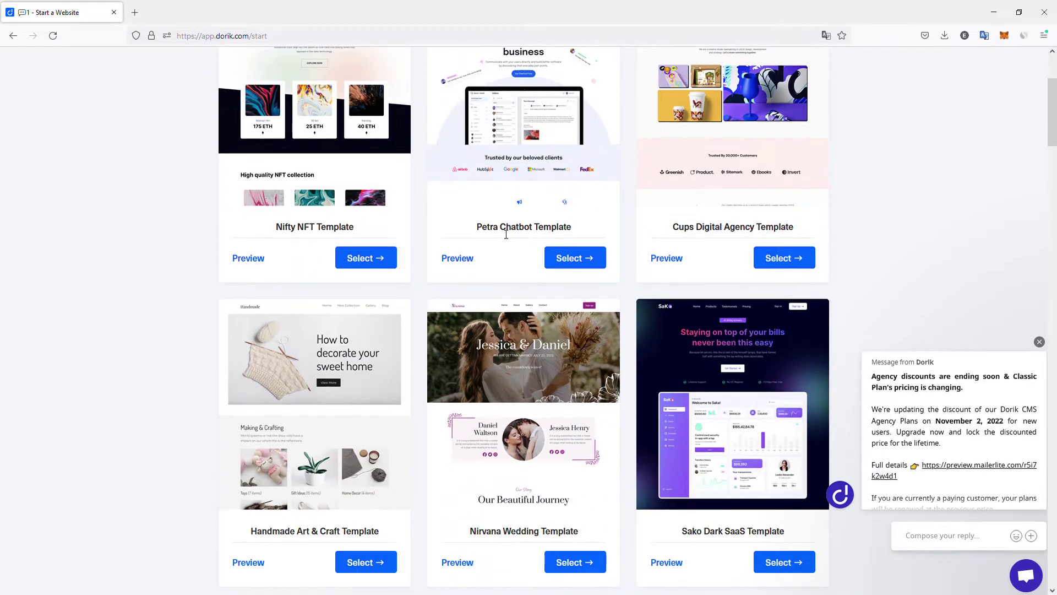
pyautogui.scroll(-2, 500, 248)
pyautogui.scroll(-2, 502, 231)
pyautogui.scroll(-1, 502, 232)
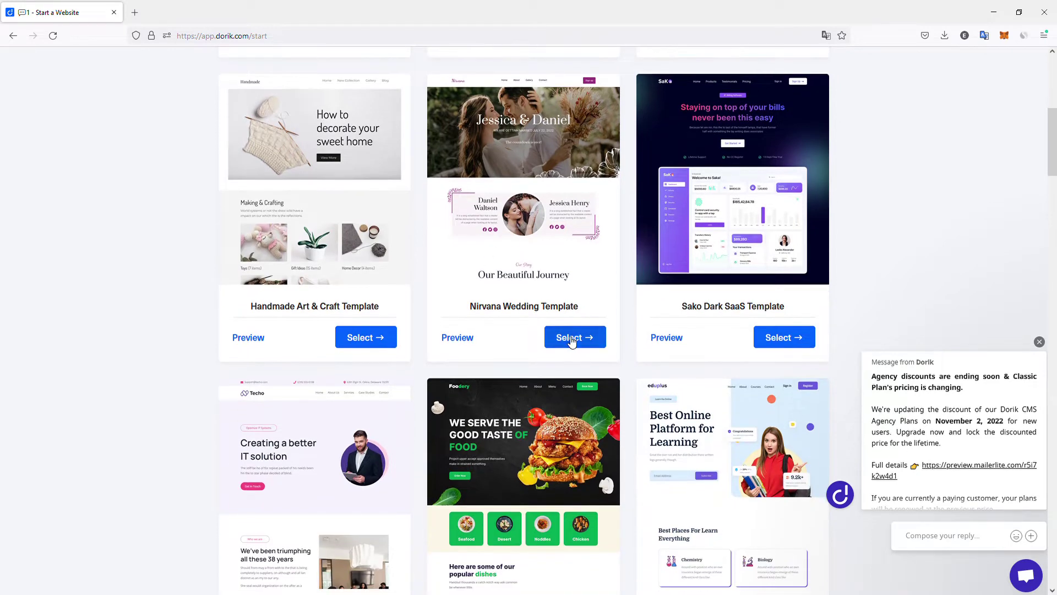
# Step: Select the Nirvana Wedding Template and dismiss the chat popup and tour tooltip
pyautogui.click(569, 339)
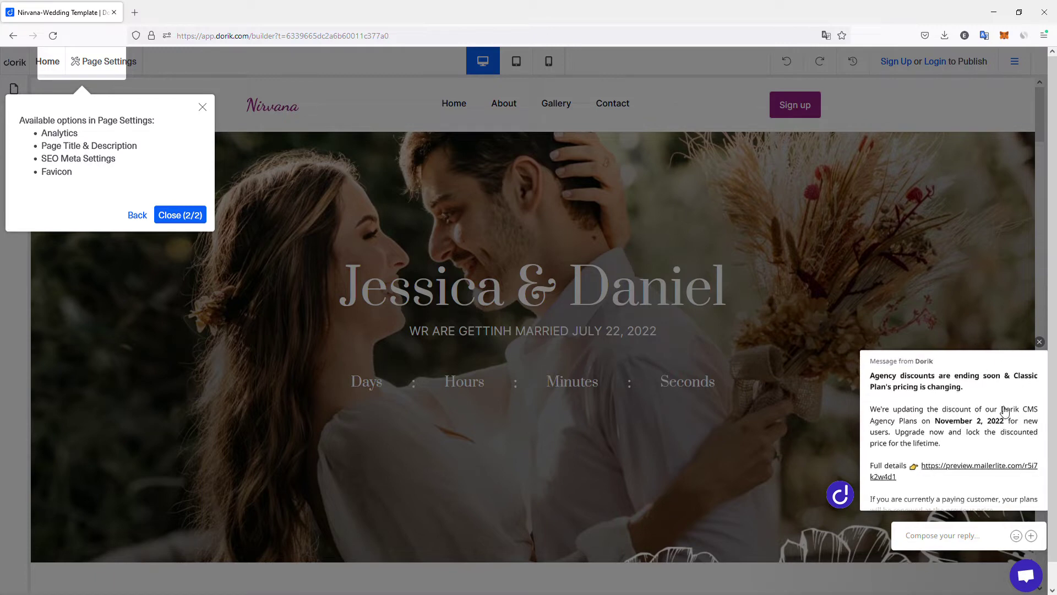
pyautogui.click(1039, 343)
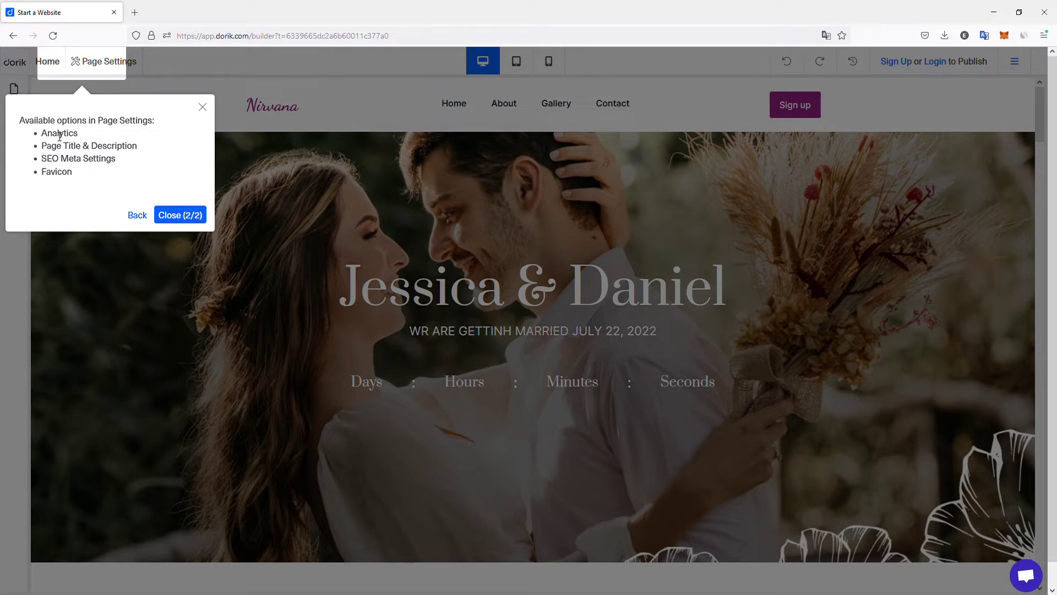
pyautogui.click(181, 215)
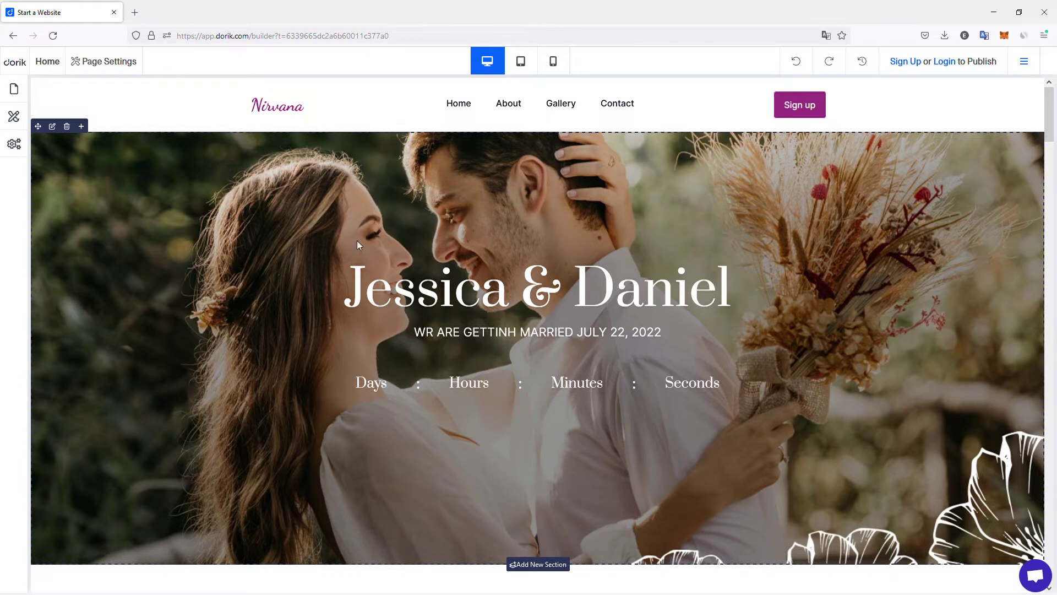
pyautogui.moveTo(537, 290)
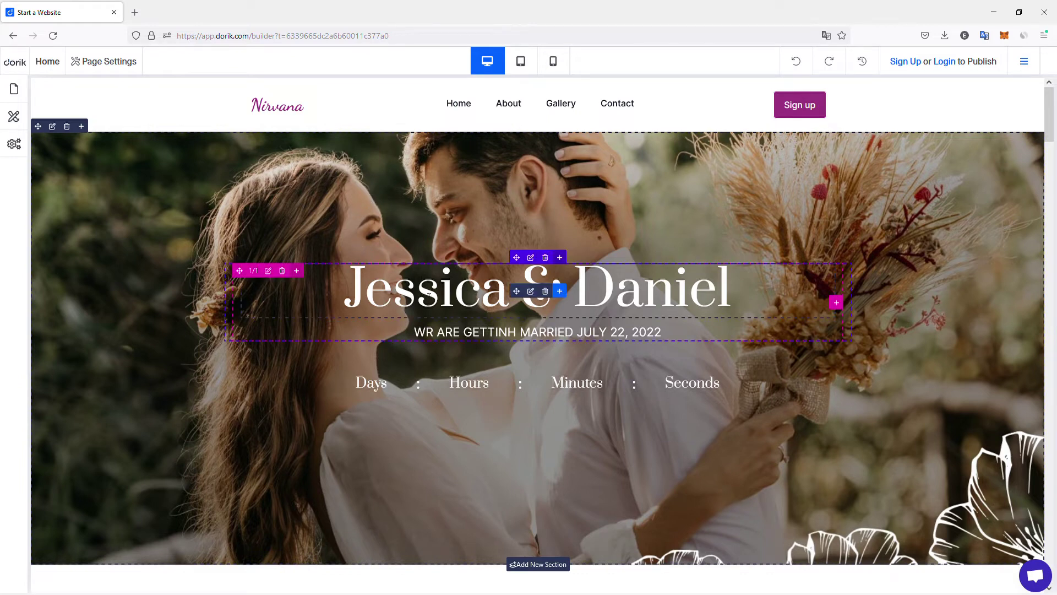
# Step: Select the Jessica & Daniel heading text to replace it with Michel & Michelle
pyautogui.click(430, 286)
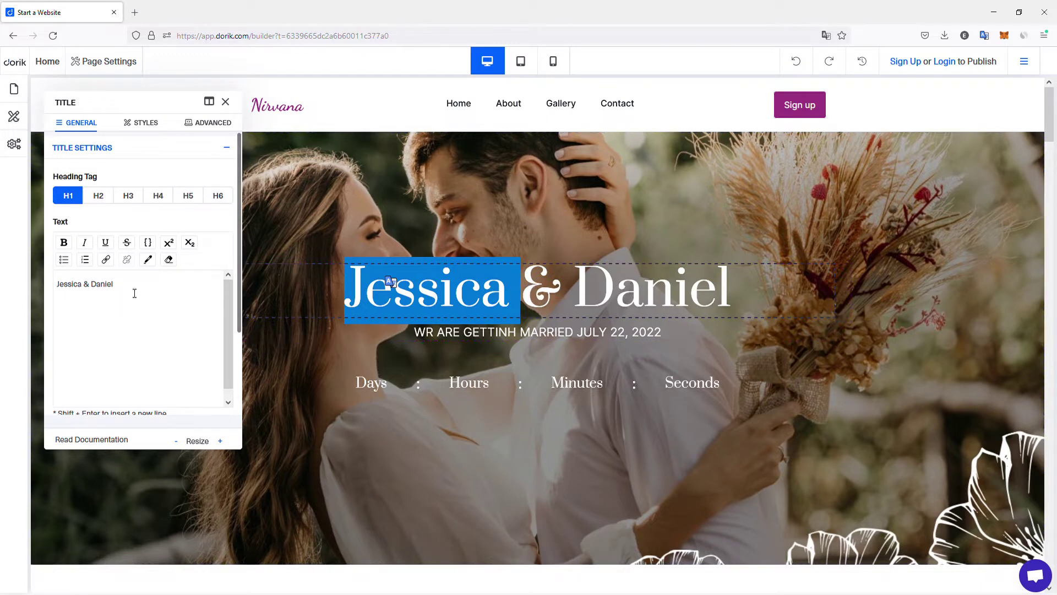
pyautogui.hotkey('ctrl', 'a')
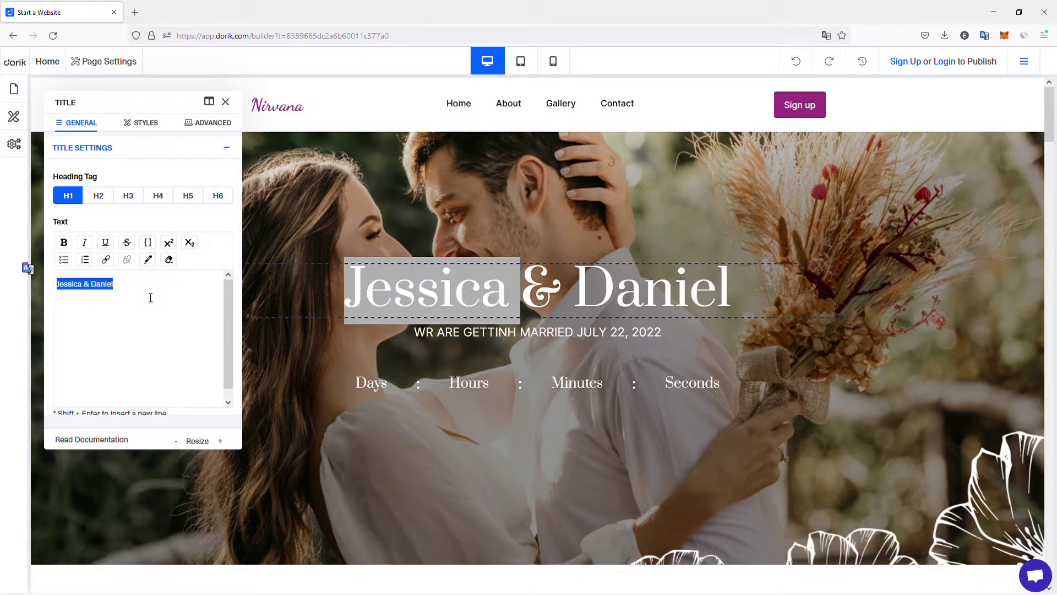
pyautogui.write('Michel')
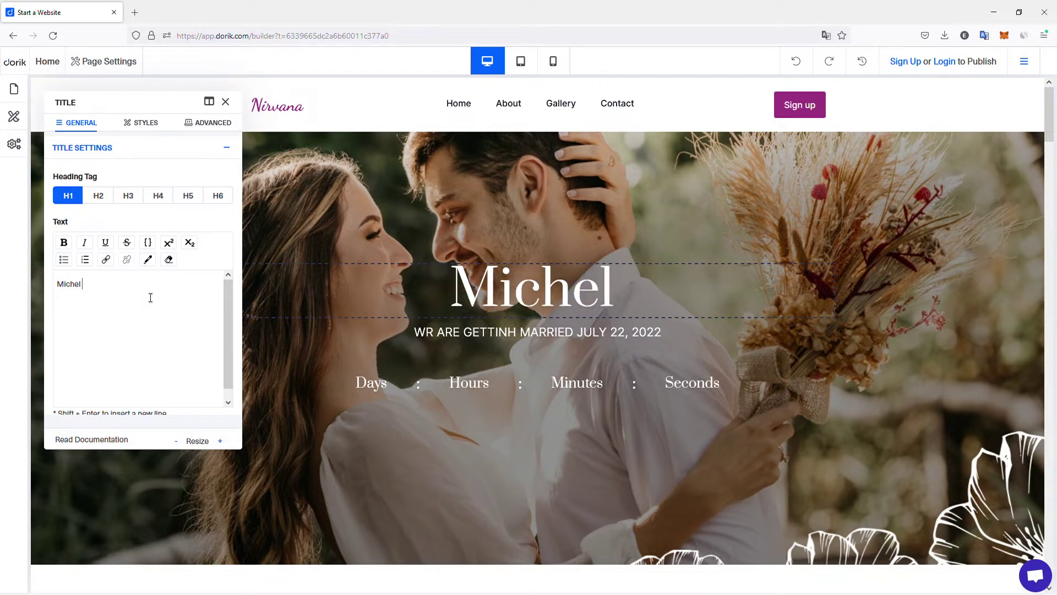
pyautogui.write(' & Mich')
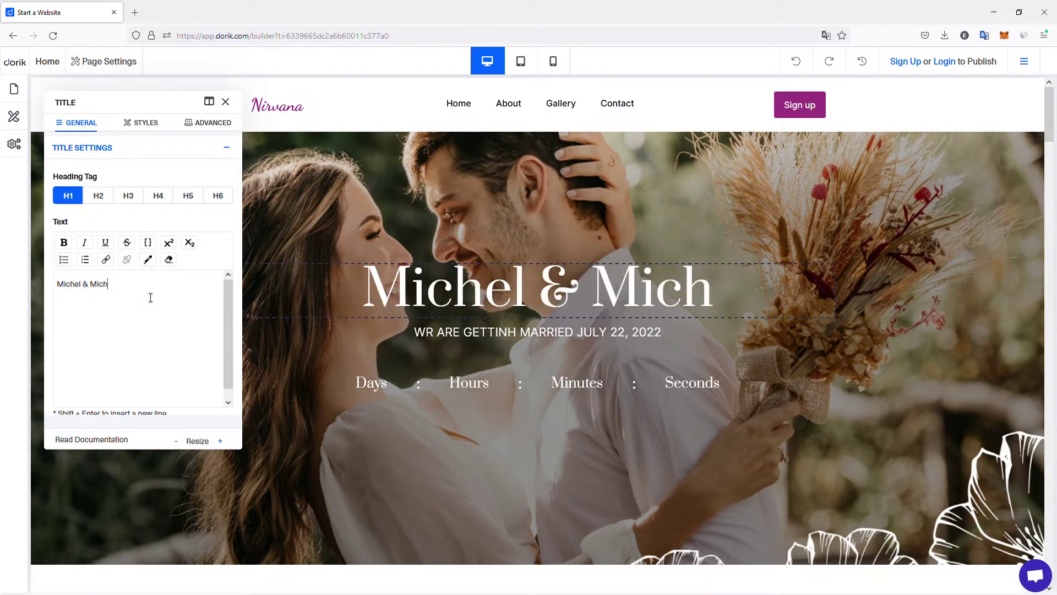
pyautogui.write('elle')
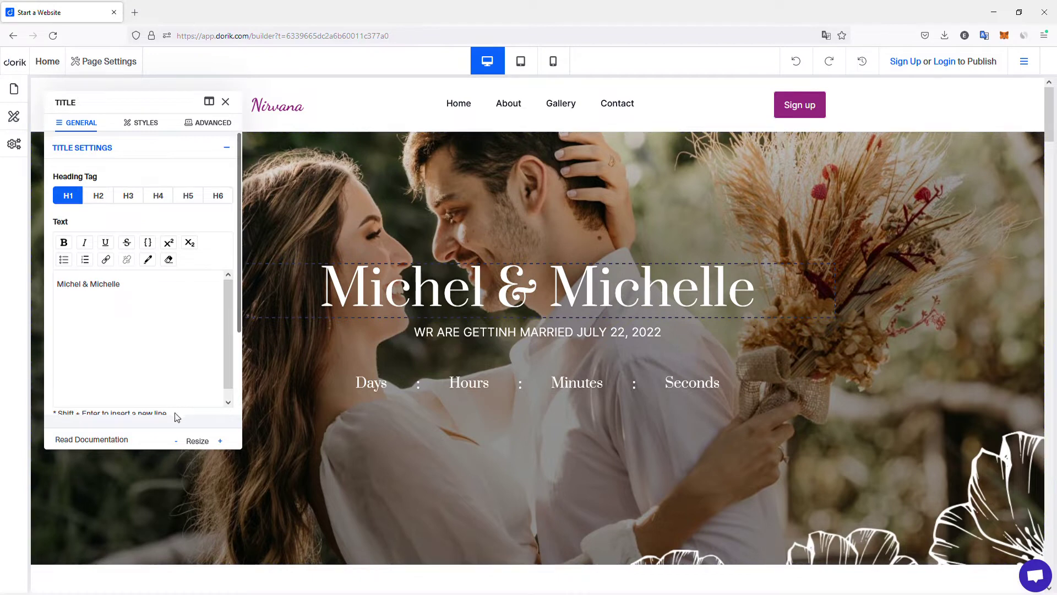
pyautogui.moveTo(538, 288)
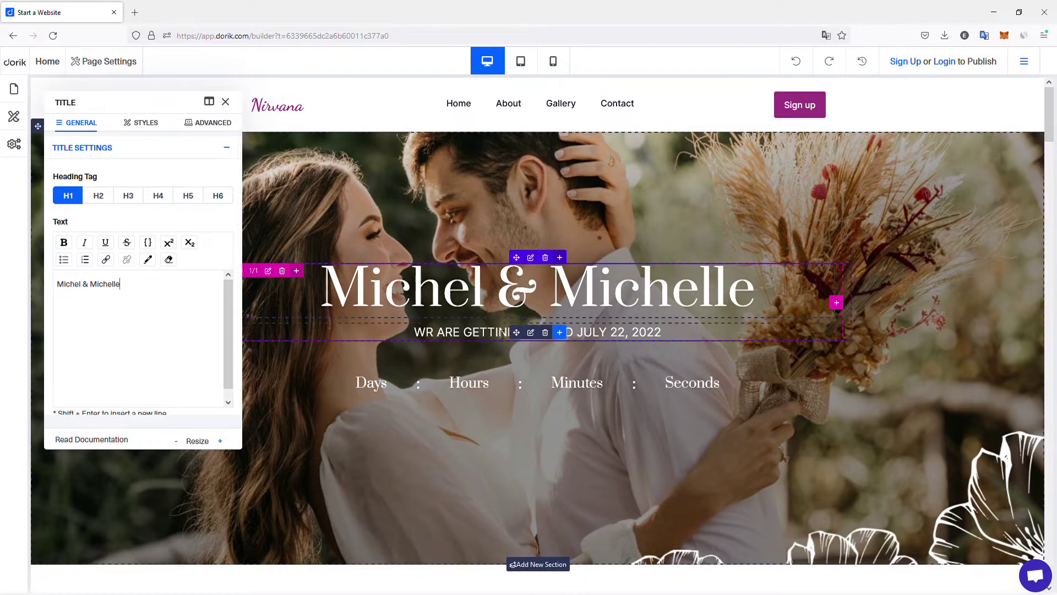
# Step: Edit the subtitle, removing the mistyped R so WR becomes WE and the year 2023
pyautogui.click(463, 333)
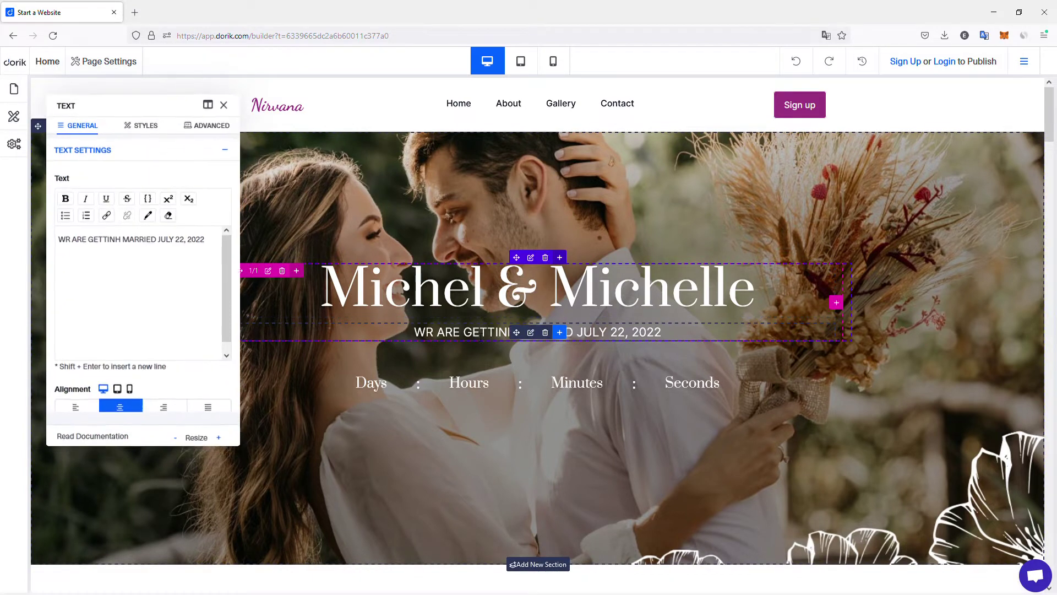
pyautogui.click(66, 239)
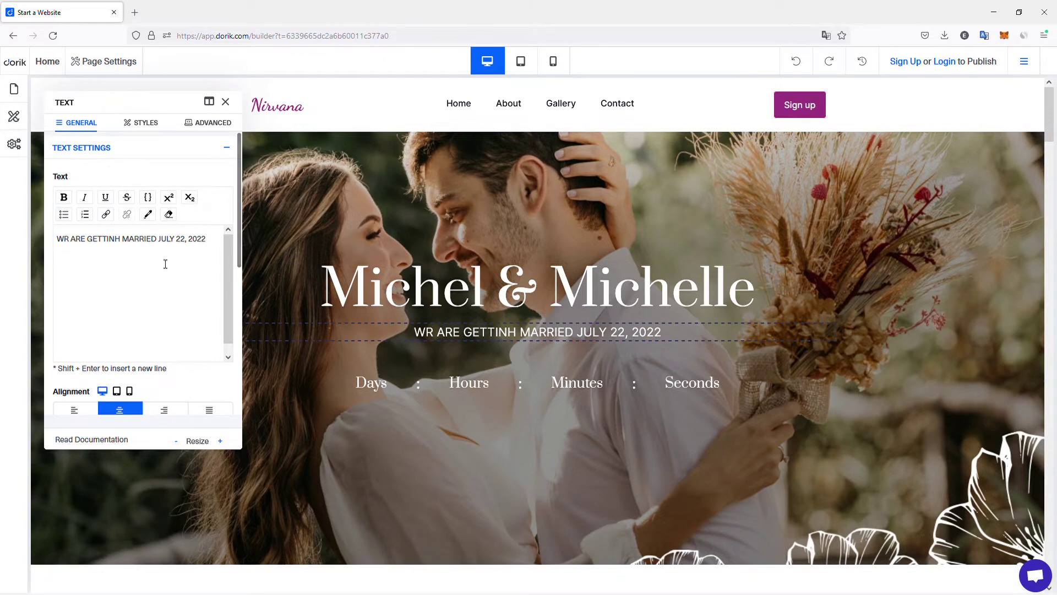
pyautogui.press('BackSpace')
pyautogui.write('E')
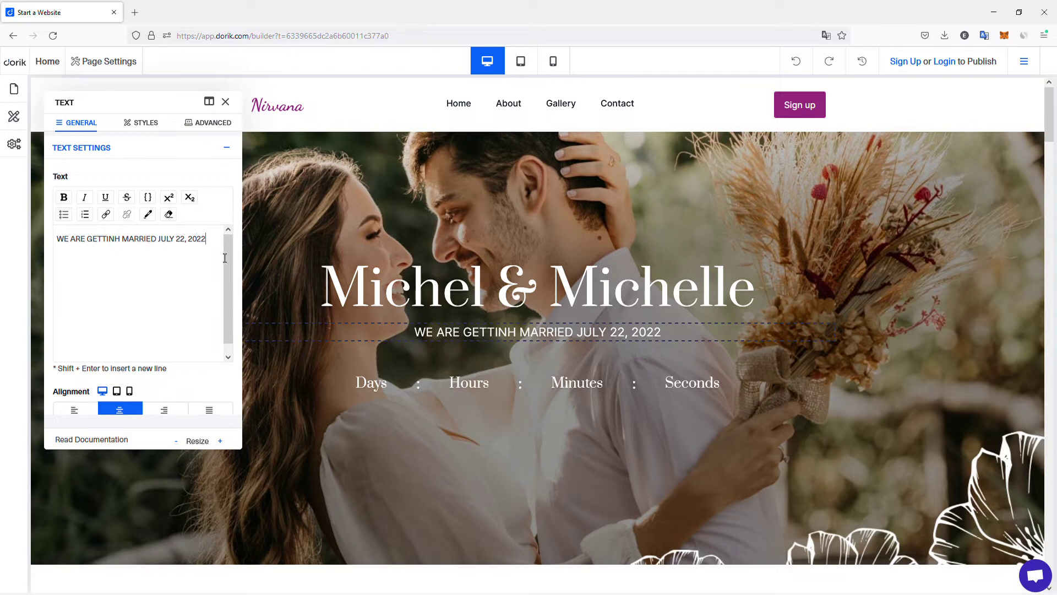
pyautogui.write('3')
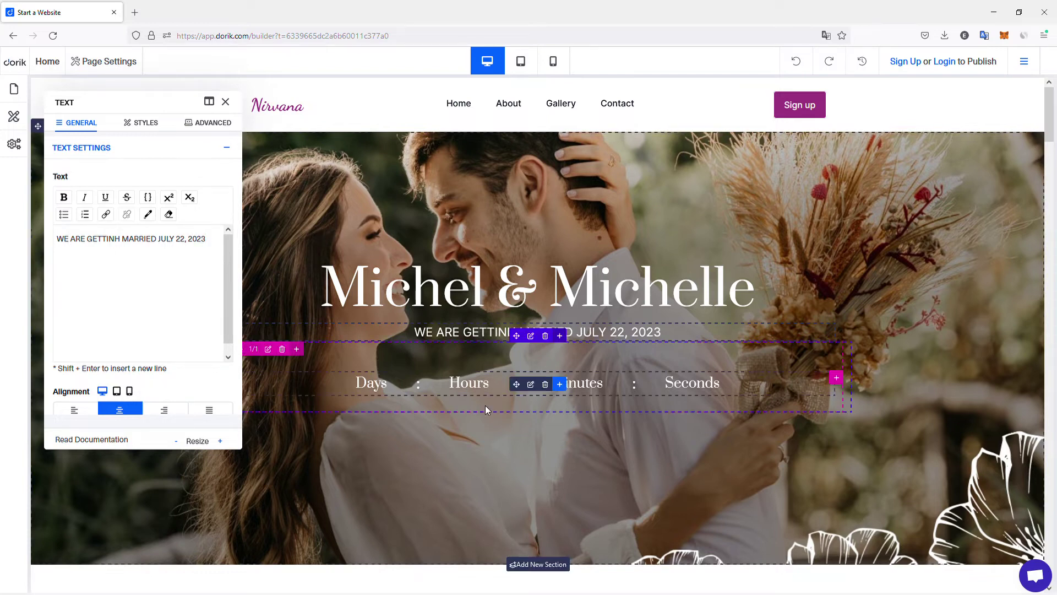
# Step: Select the hero section and bring up the countdown timer's settings
pyautogui.click(539, 425)
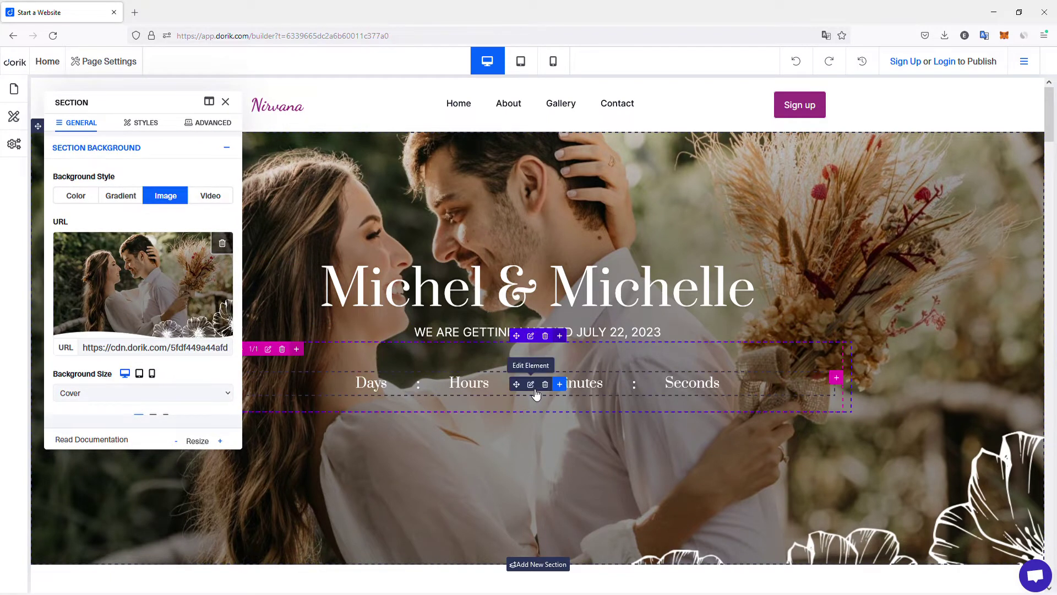
pyautogui.click(532, 384)
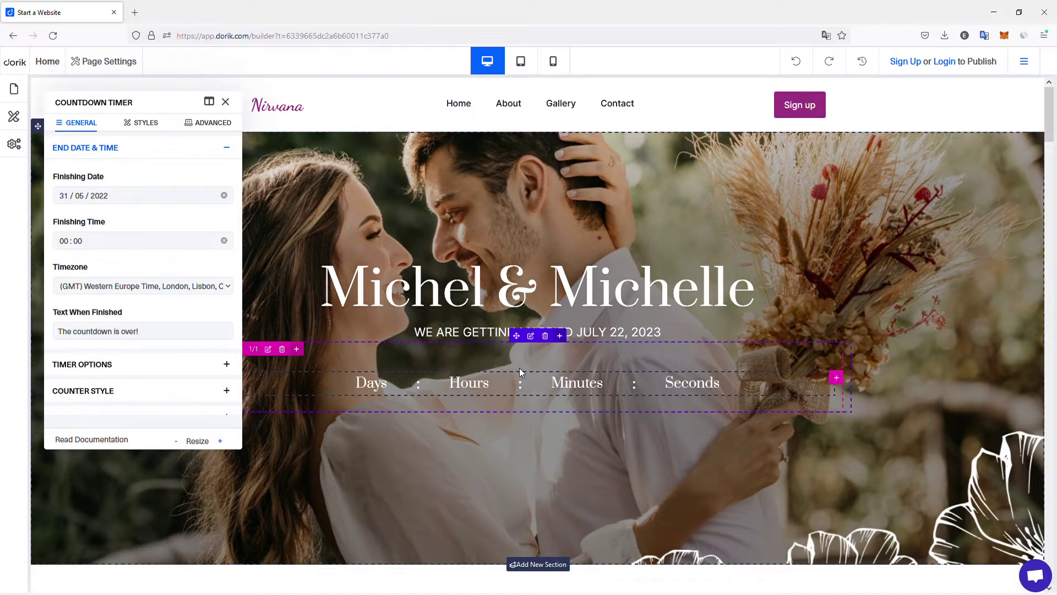
pyautogui.scroll(-3, 519, 368)
pyautogui.scroll(-3, 496, 339)
pyautogui.scroll(-2, 478, 307)
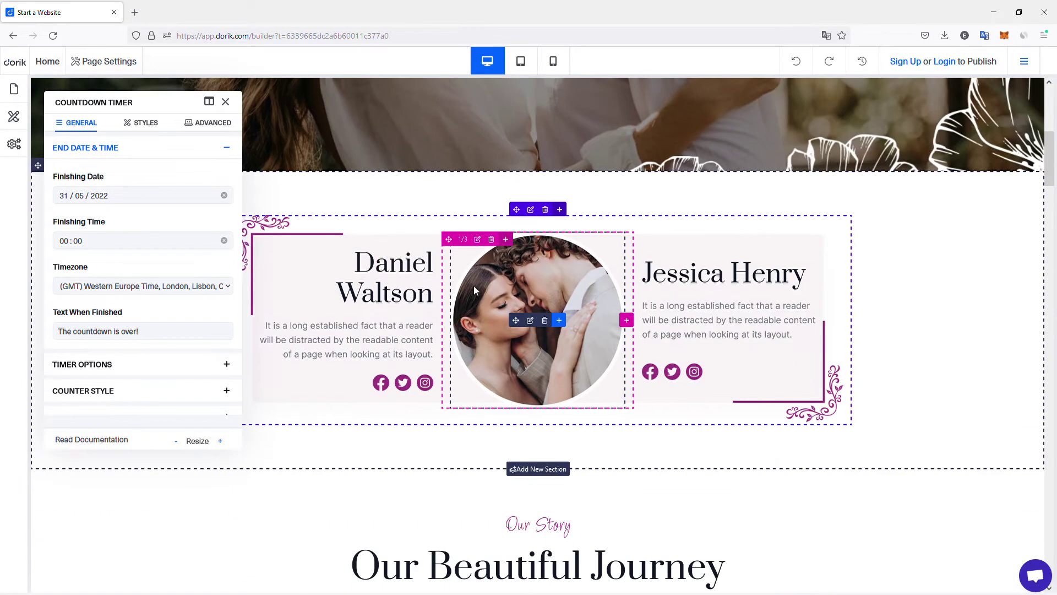
pyautogui.scroll(-3, 409, 294)
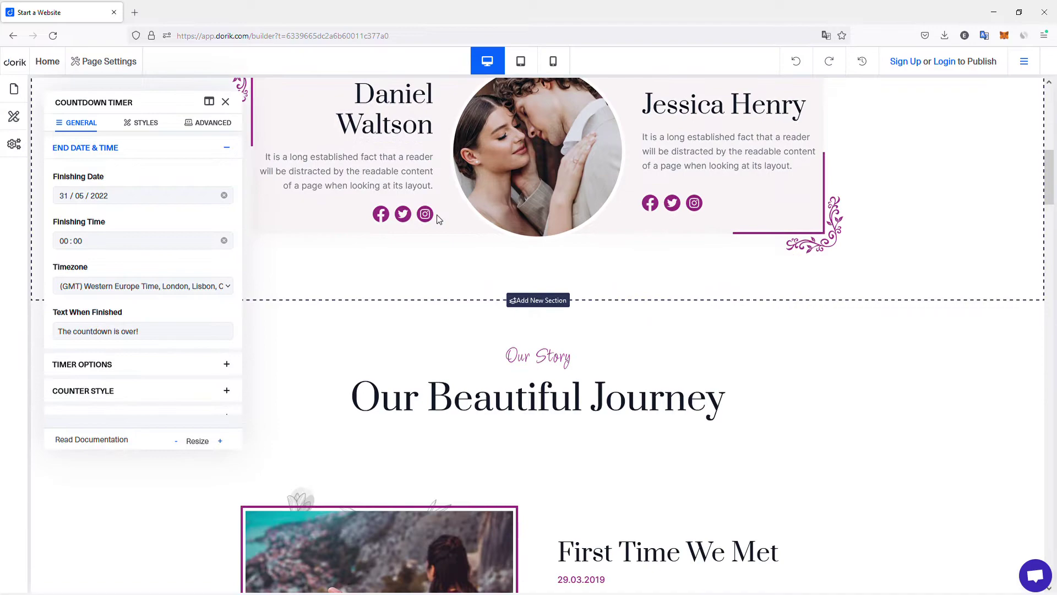
pyautogui.scroll(2, 496, 265)
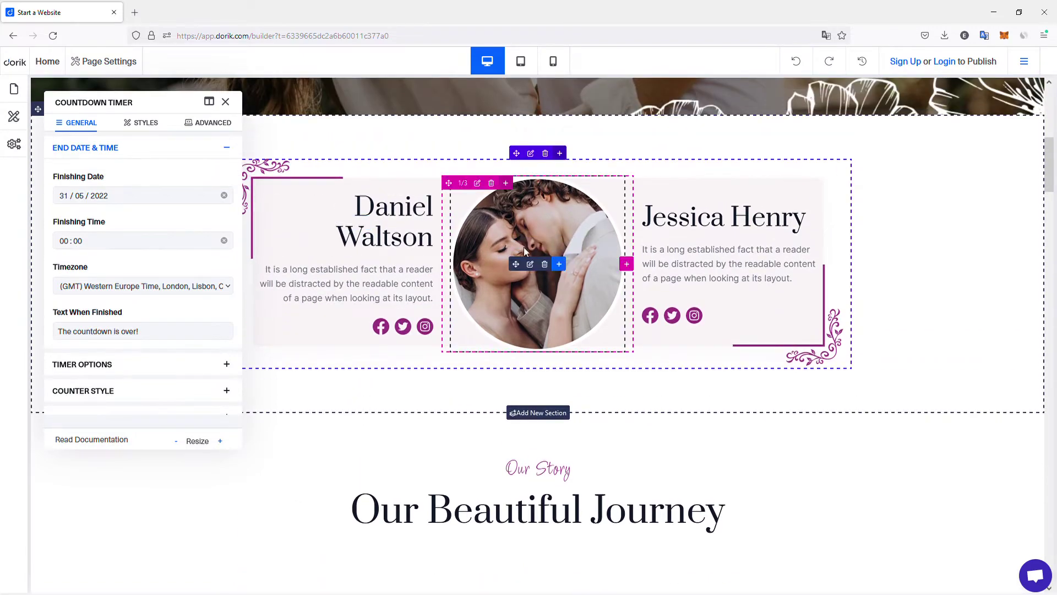
pyautogui.scroll(-4, 524, 247)
pyautogui.scroll(-4, 529, 264)
pyautogui.scroll(-4, 533, 289)
pyautogui.scroll(-4, 536, 307)
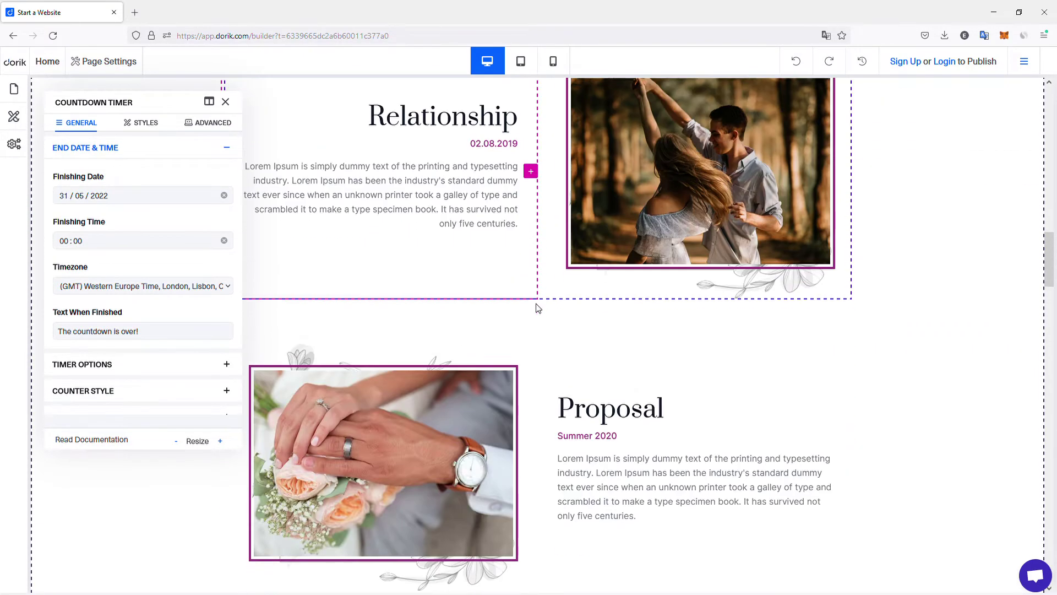
pyautogui.scroll(-4, 536, 308)
pyautogui.scroll(-4, 536, 307)
pyautogui.scroll(-4, 534, 272)
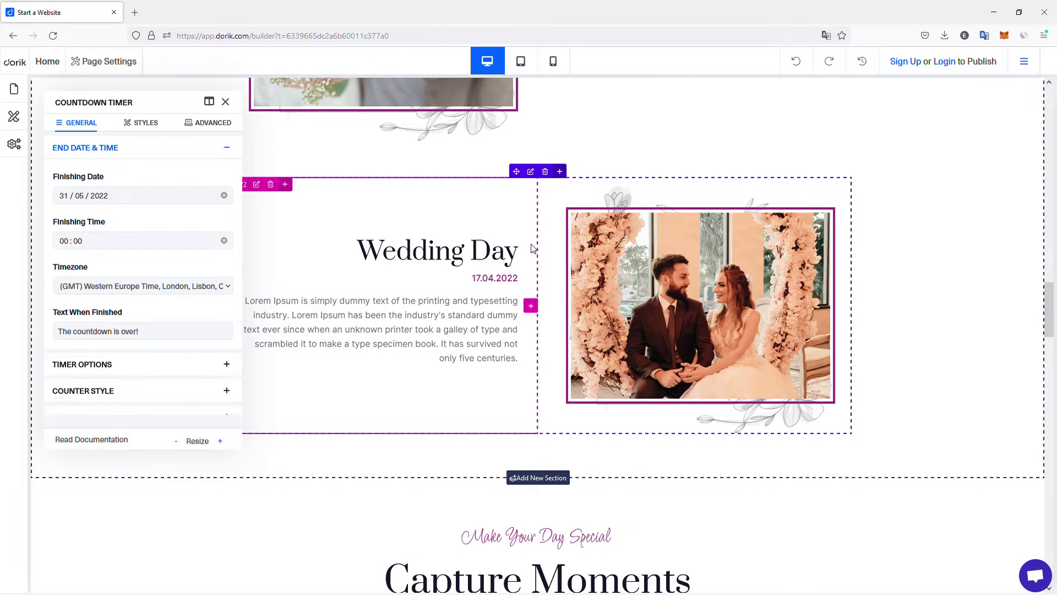
pyautogui.scroll(-5, 533, 248)
pyautogui.scroll(-3, 532, 248)
pyautogui.scroll(-3, 532, 248)
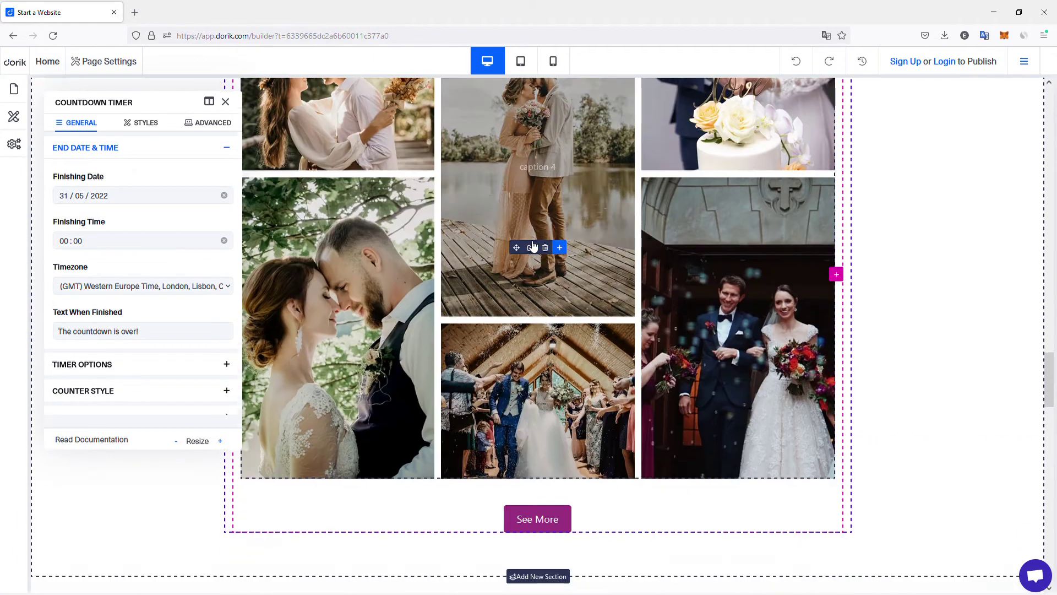
pyautogui.scroll(-5, 533, 248)
pyautogui.scroll(-4, 521, 244)
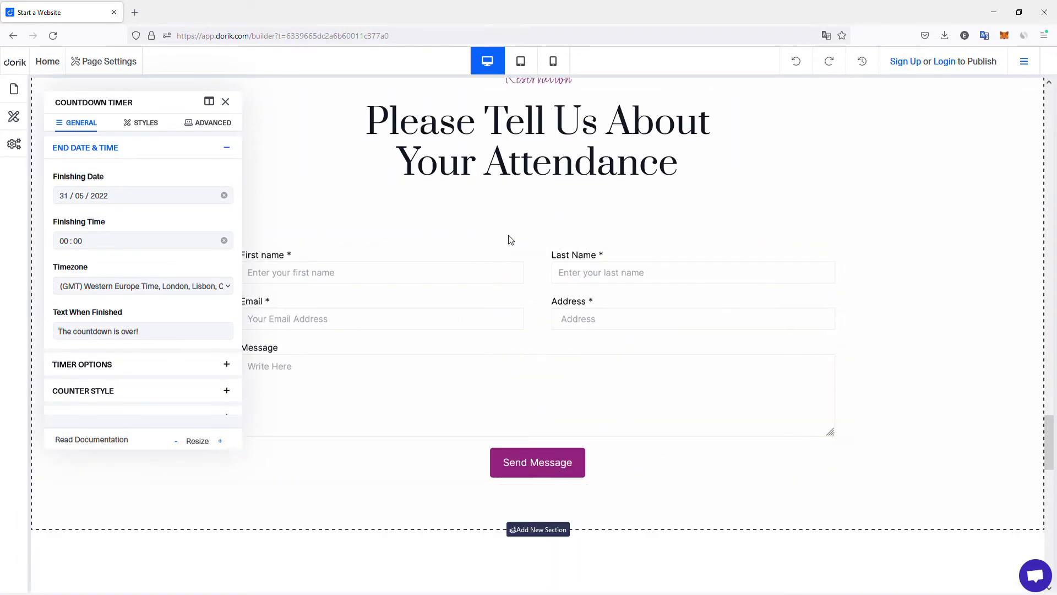
pyautogui.scroll(1, 512, 240)
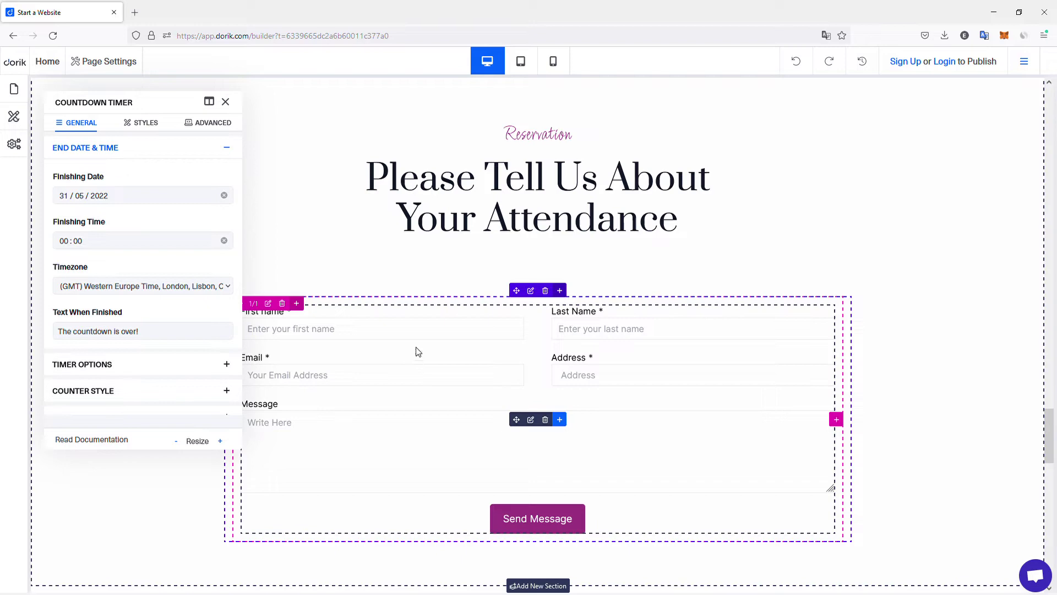
pyautogui.scroll(-3, 422, 356)
pyautogui.scroll(-3, 425, 348)
pyautogui.scroll(-2, 429, 335)
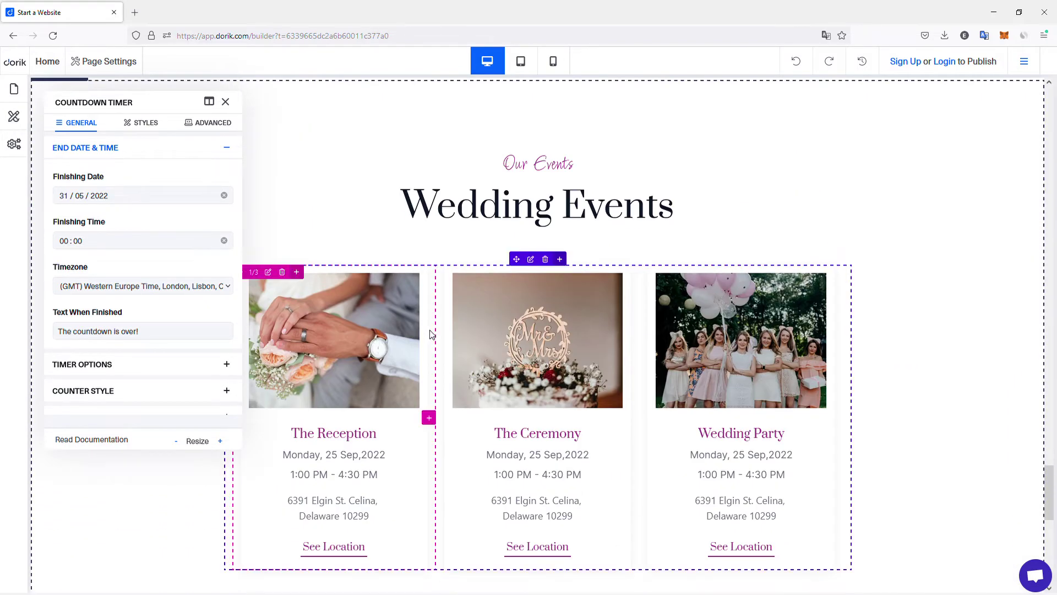
pyautogui.scroll(-2, 428, 335)
pyautogui.scroll(-3, 445, 324)
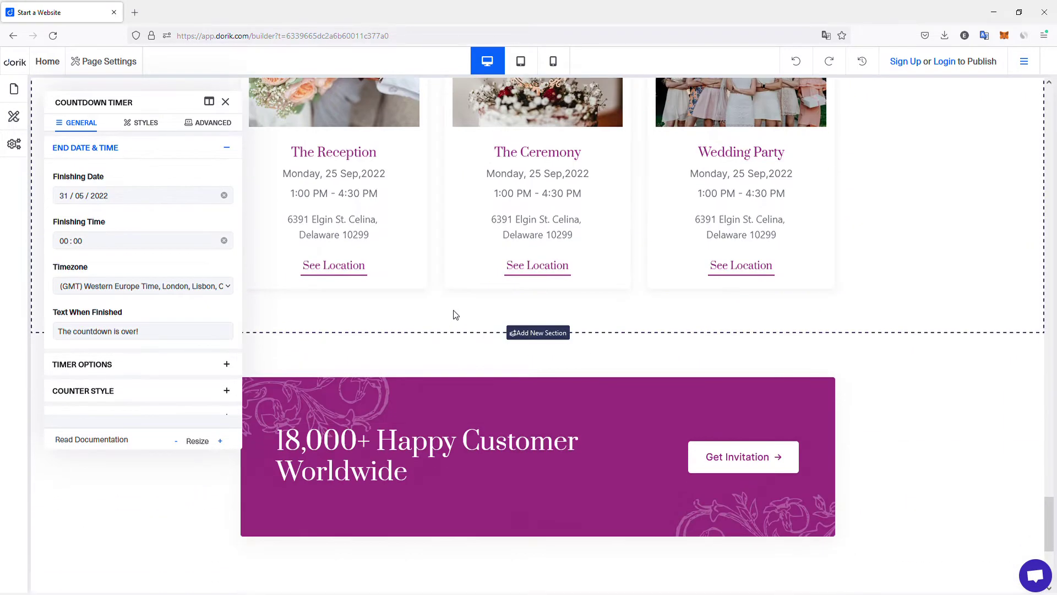
pyautogui.scroll(-3, 454, 310)
pyautogui.scroll(-2, 553, 352)
pyautogui.scroll(5, 586, 367)
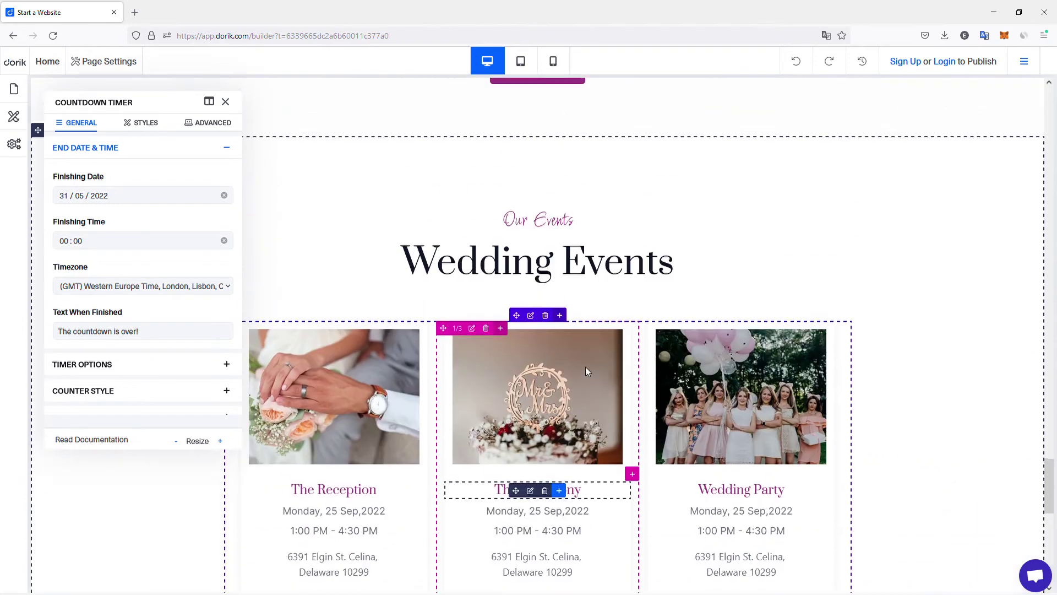
pyautogui.scroll(3, 586, 367)
pyautogui.moveTo(1049, 463); pyautogui.dragTo(1039, 91)
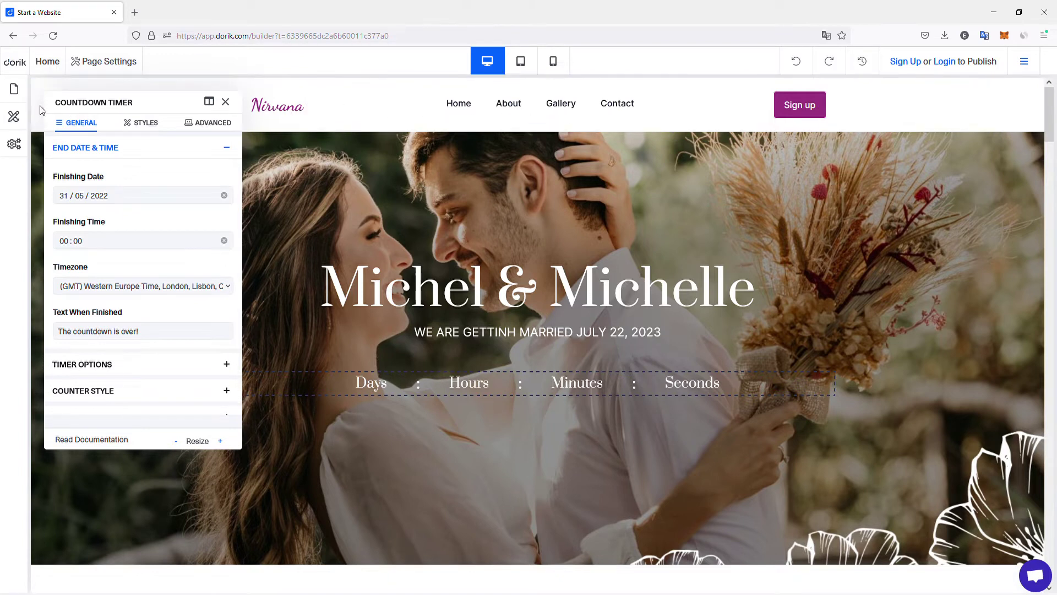
pyautogui.click(225, 103)
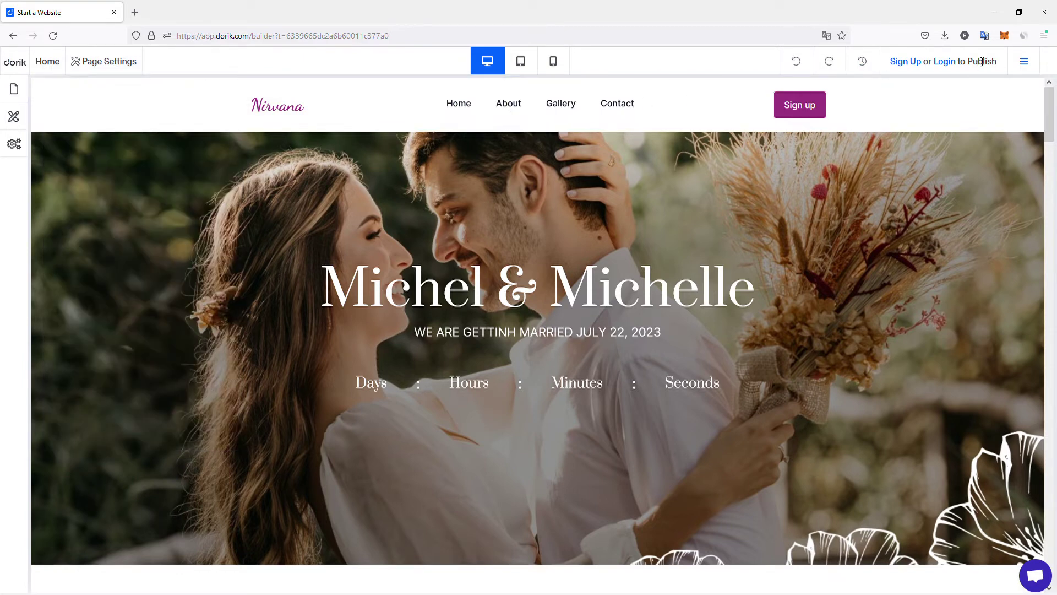
pyautogui.scroll(-3, 1009, 71)
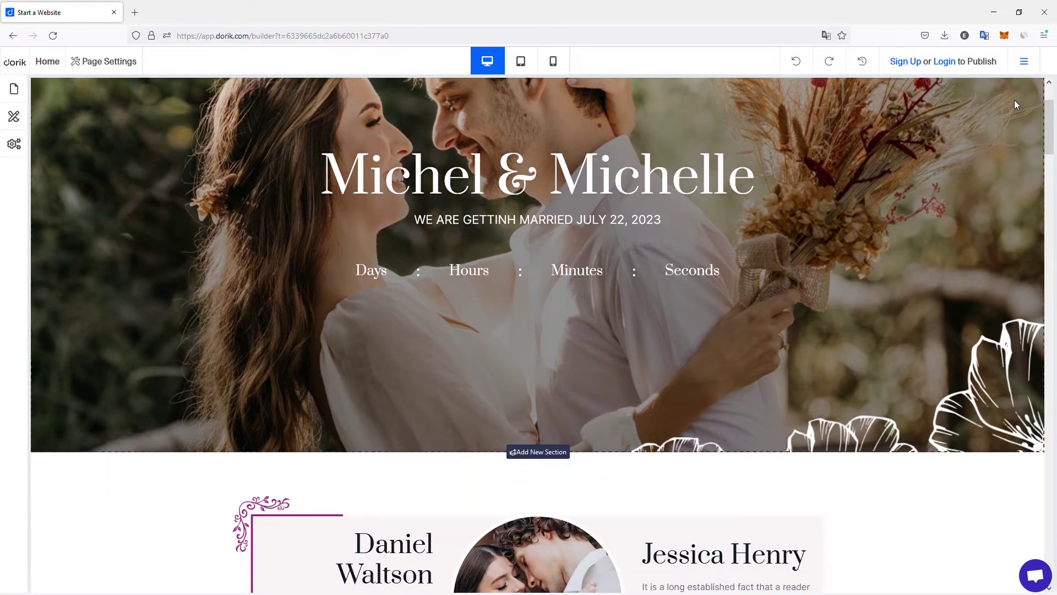
pyautogui.click(1024, 61)
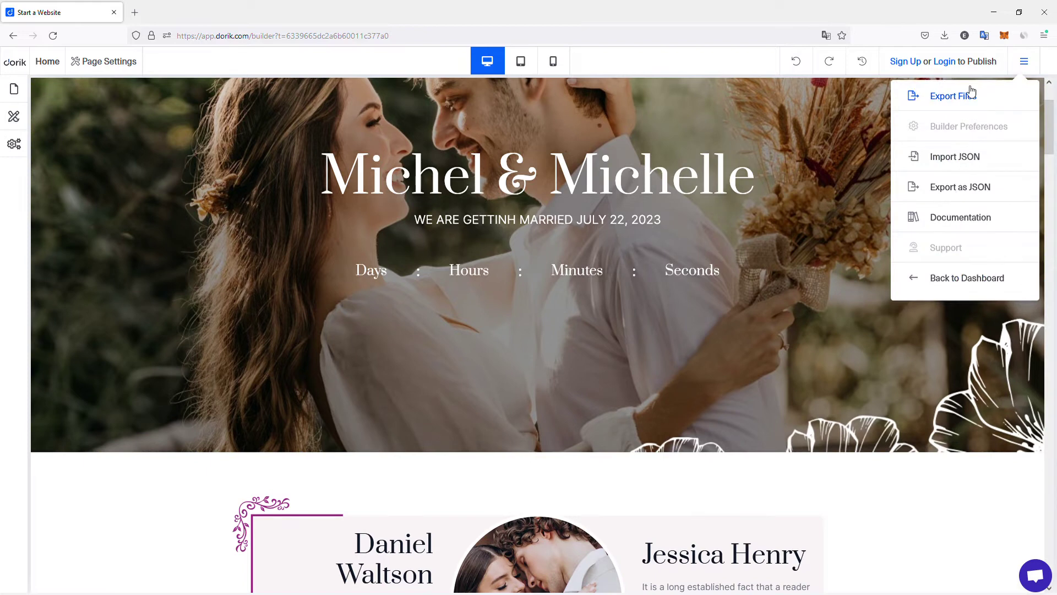
pyautogui.click(907, 62)
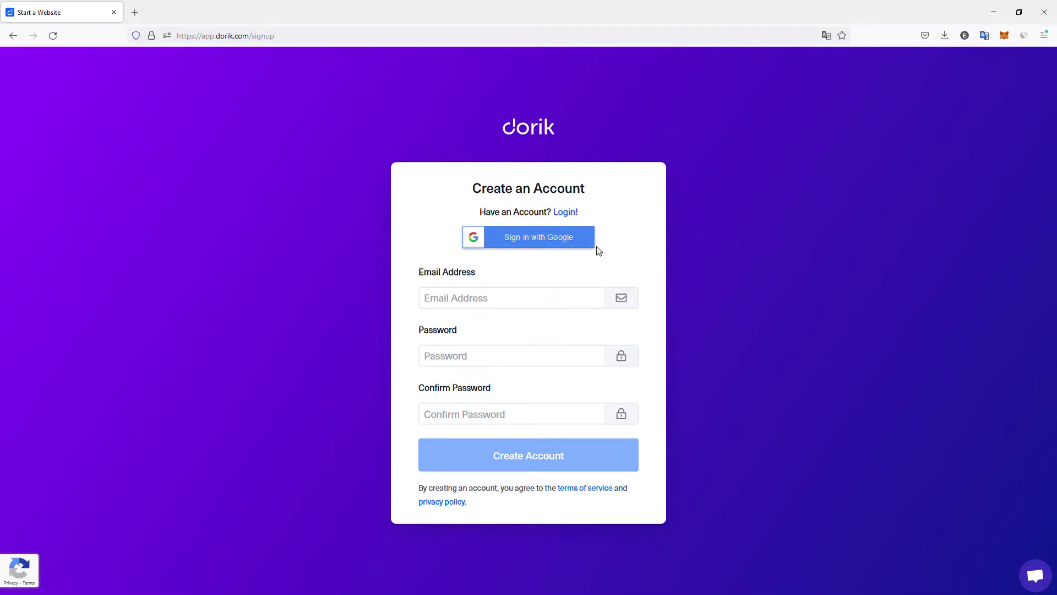
pyautogui.click(500, 301)
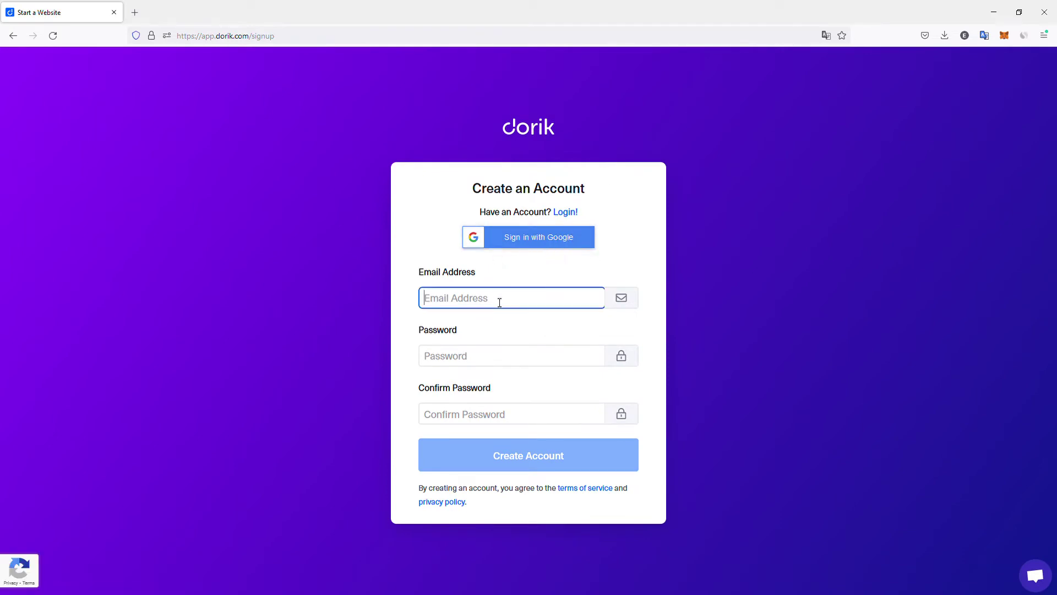
pyautogui.click(491, 355)
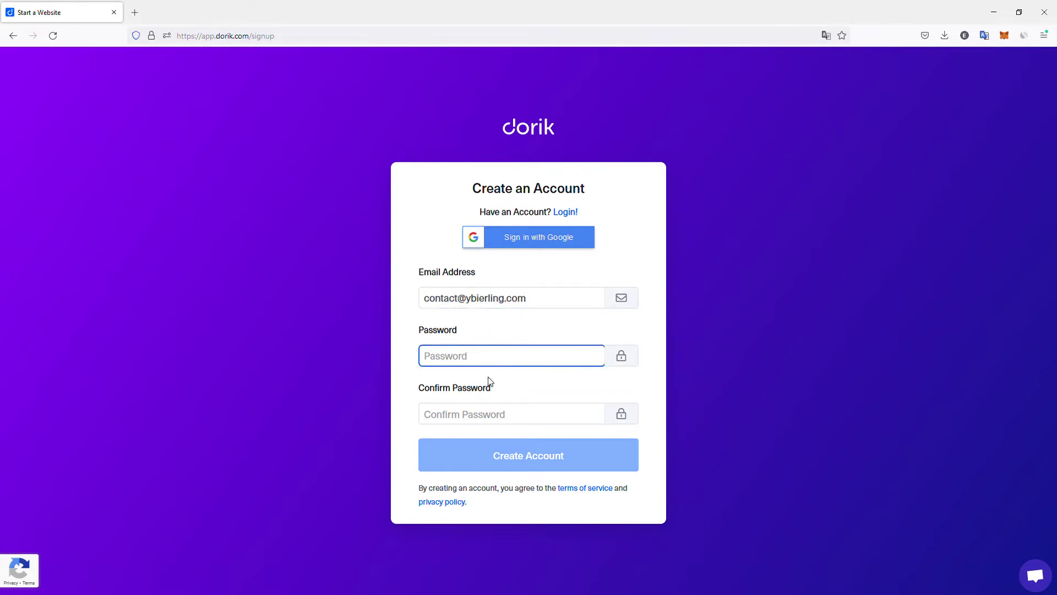
pyautogui.click(543, 458)
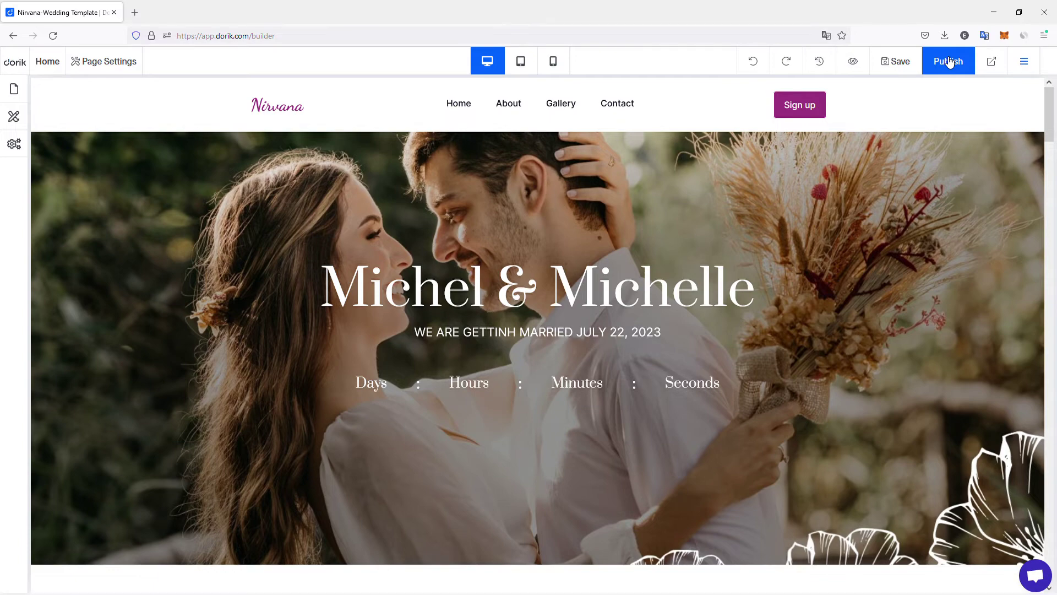
# Step: Enter the Project Name 'My wedding website' in the publish dialog
pyautogui.click(949, 62)
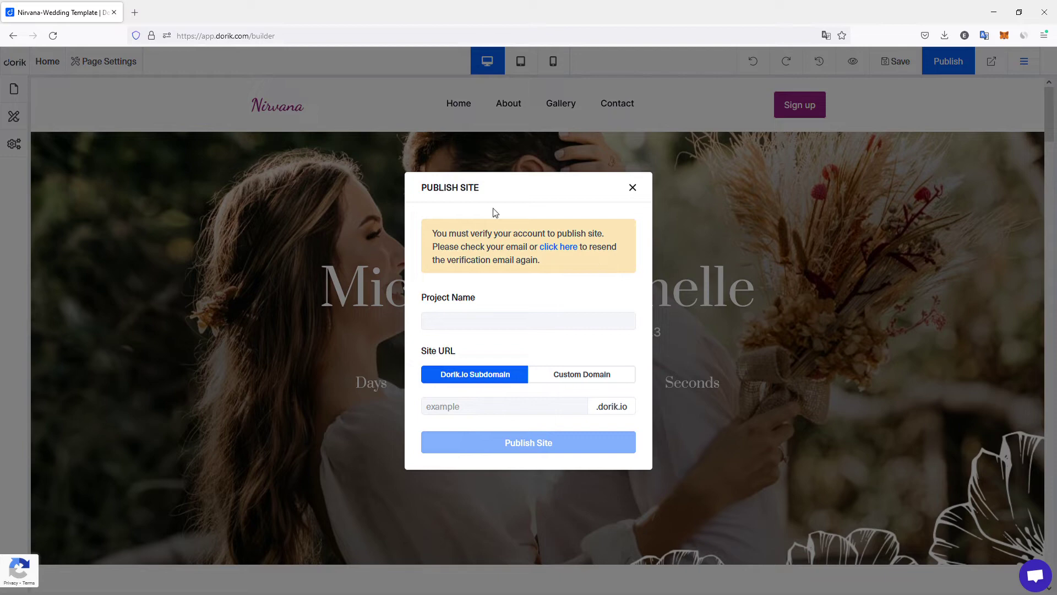
pyautogui.click(492, 322)
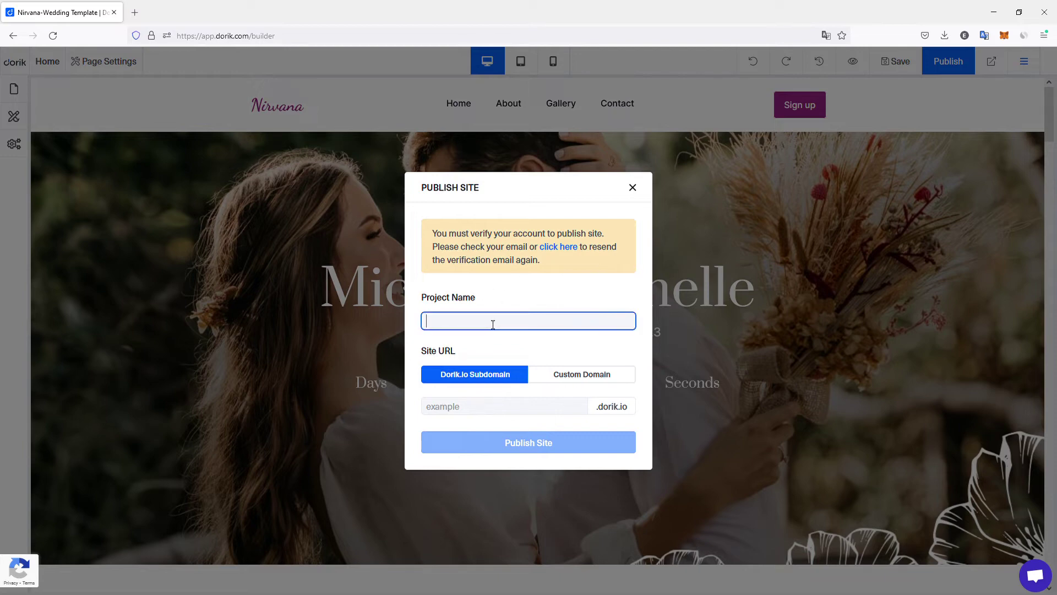
pyautogui.write('My ')
pyautogui.write('wedding we')
pyautogui.write('bsite')
# Step: Check the Custom Domain option, then set the Dorik.io subdomain to michelandmichelle
pyautogui.click(497, 409)
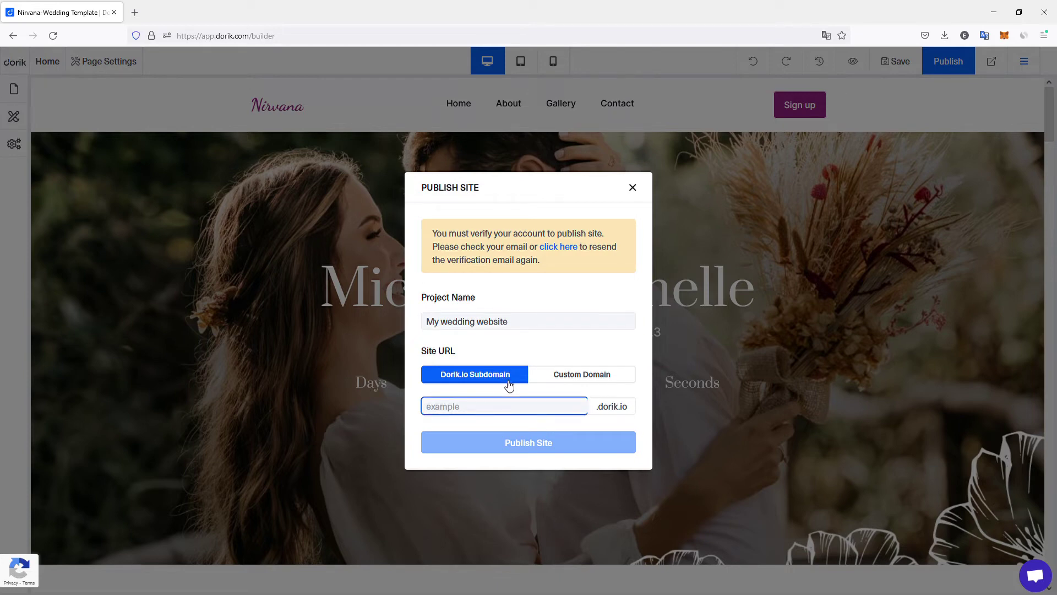
pyautogui.click(568, 374)
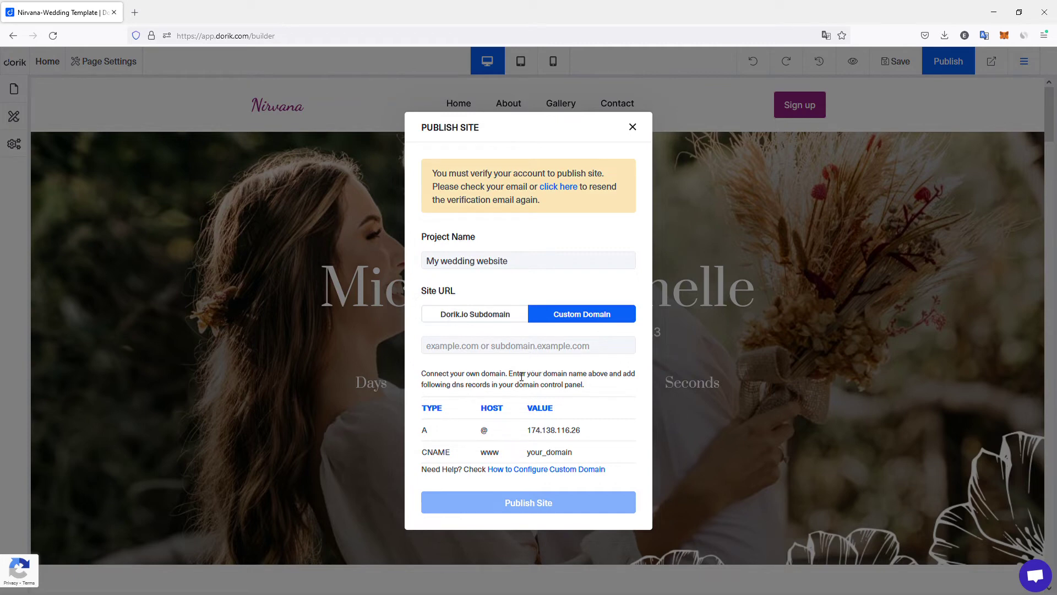
pyautogui.click(497, 318)
pyautogui.click(499, 408)
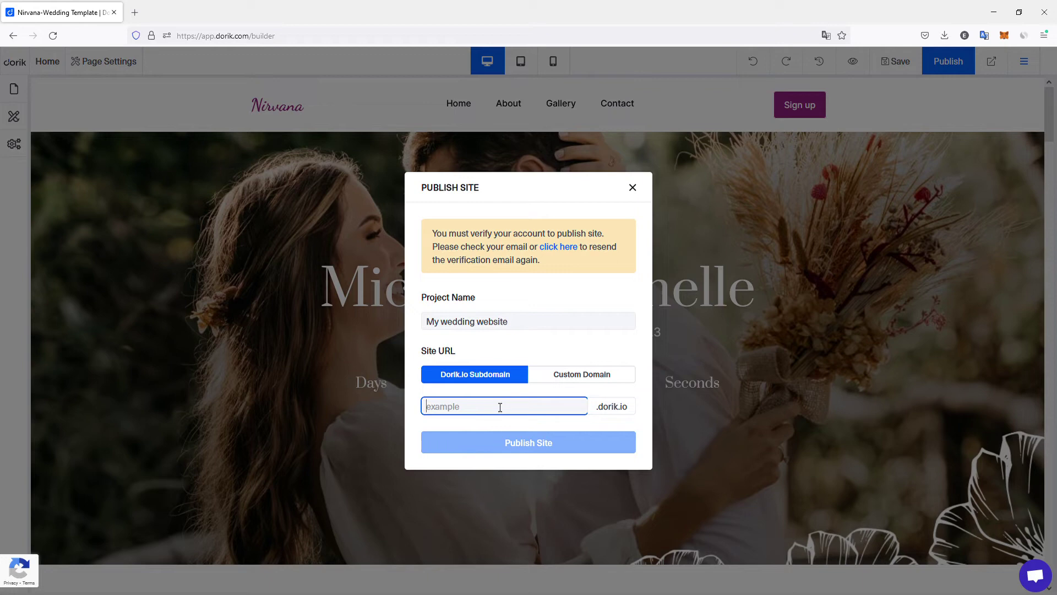
pyautogui.write('michelandmichelle')
pyautogui.click(539, 447)
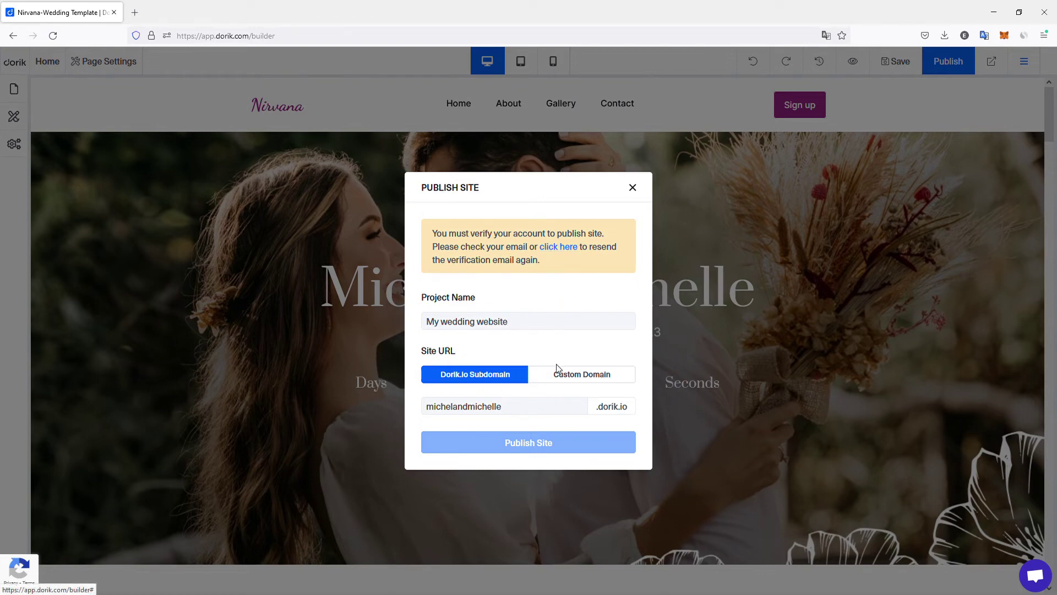
# Step: Close Publish Site, view Pages and Global Styles, then show Site Settings
pyautogui.click(633, 188)
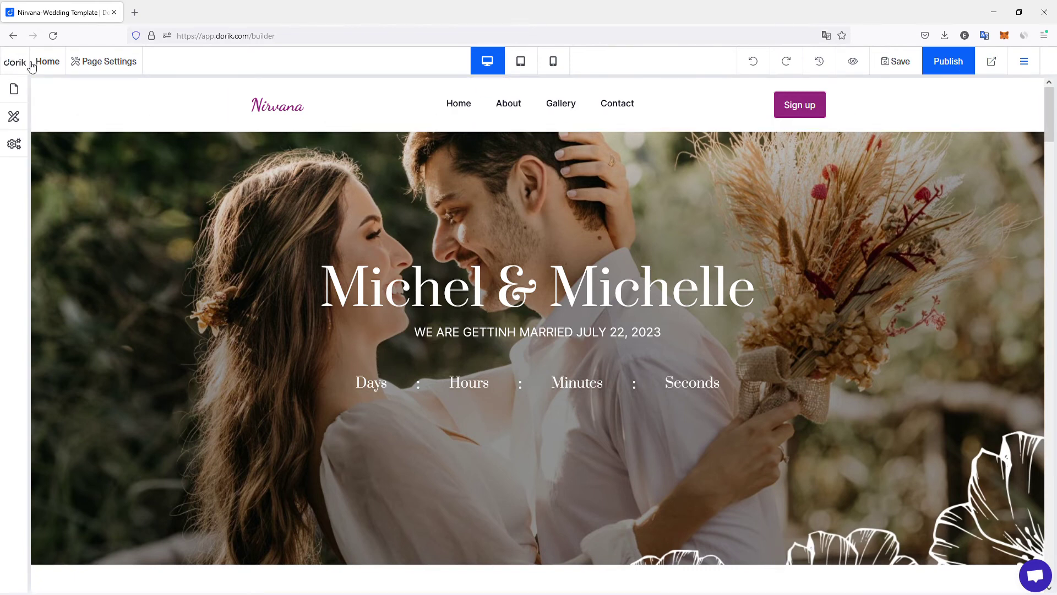
pyautogui.click(14, 89)
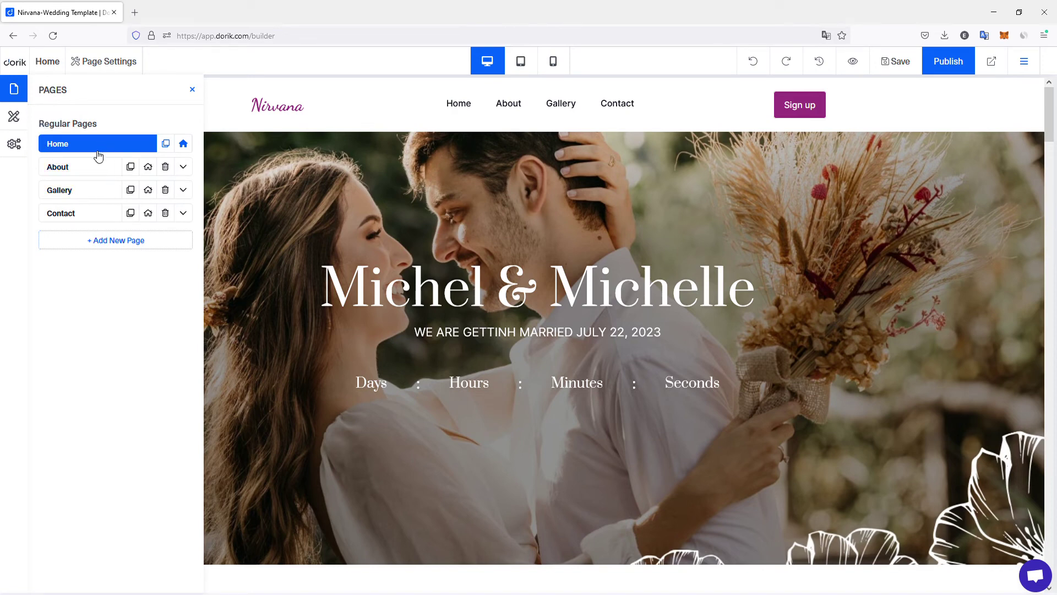
pyautogui.click(12, 115)
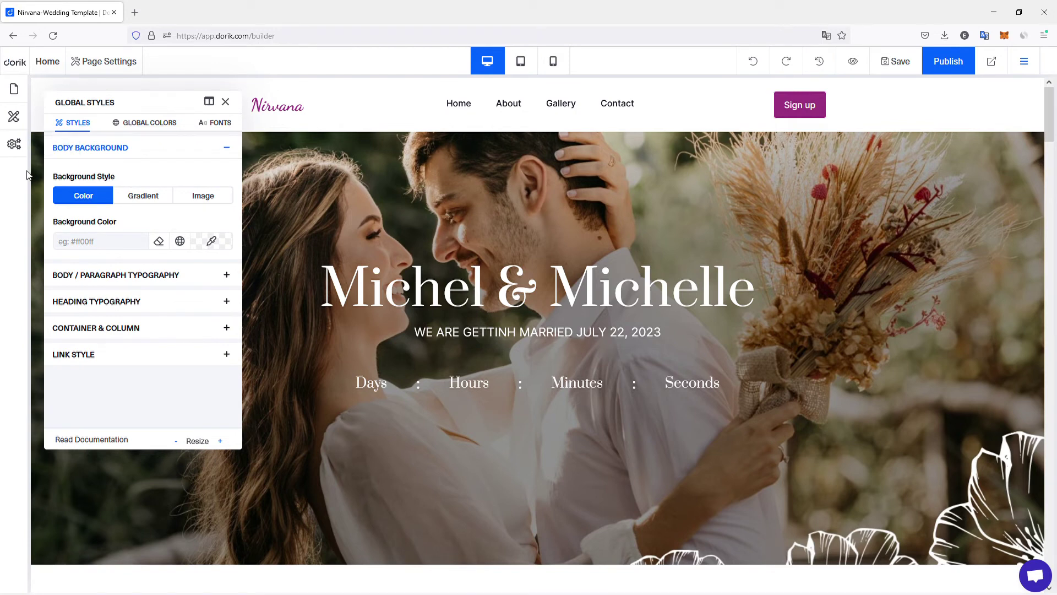
pyautogui.click(14, 143)
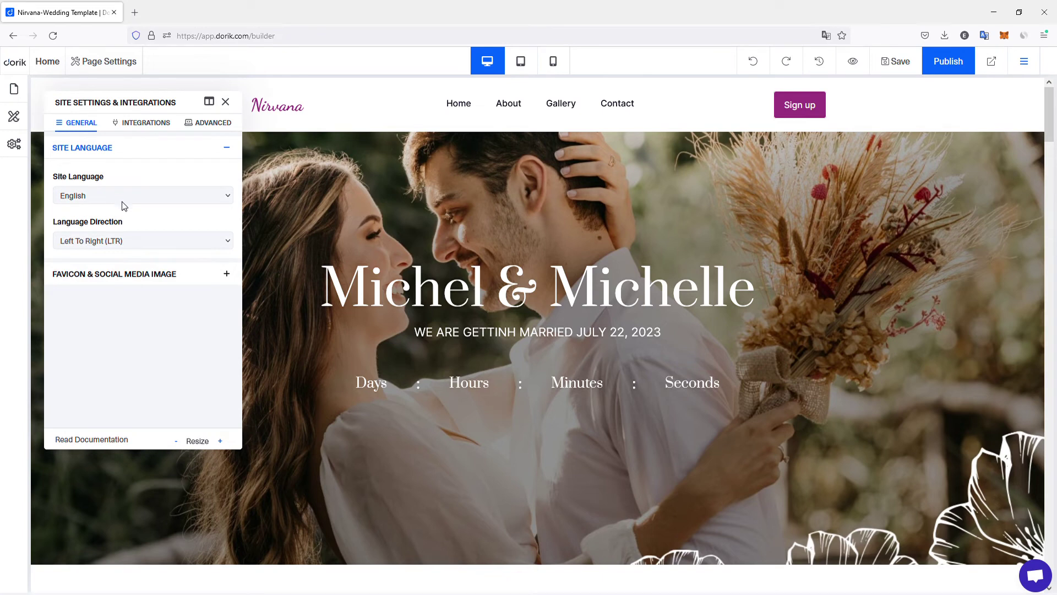
# Step: Review the Integrations and Advanced header code tabs, then close Site Settings
pyautogui.click(145, 122)
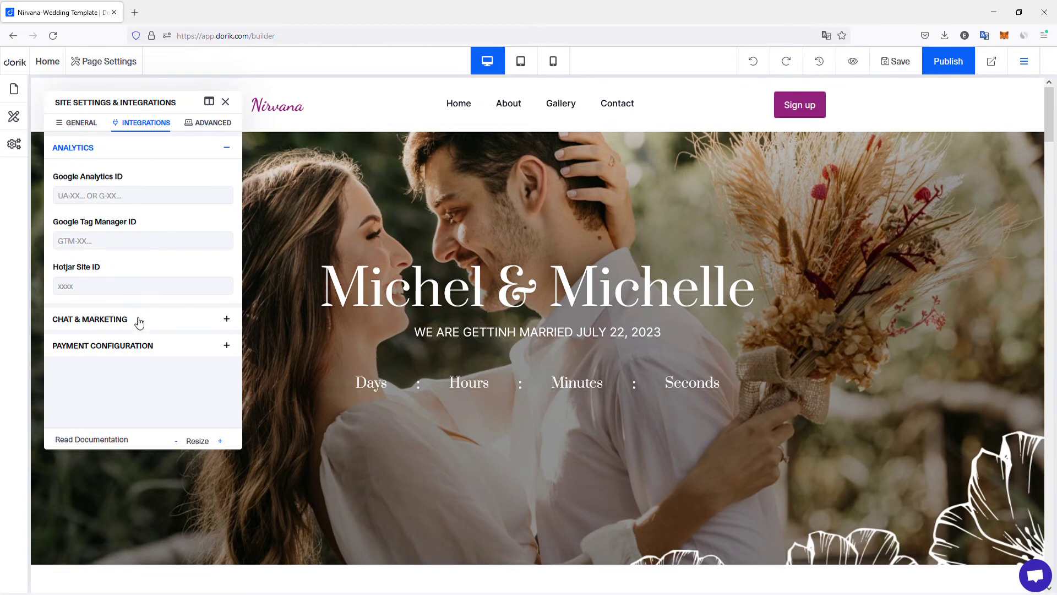
pyautogui.click(207, 124)
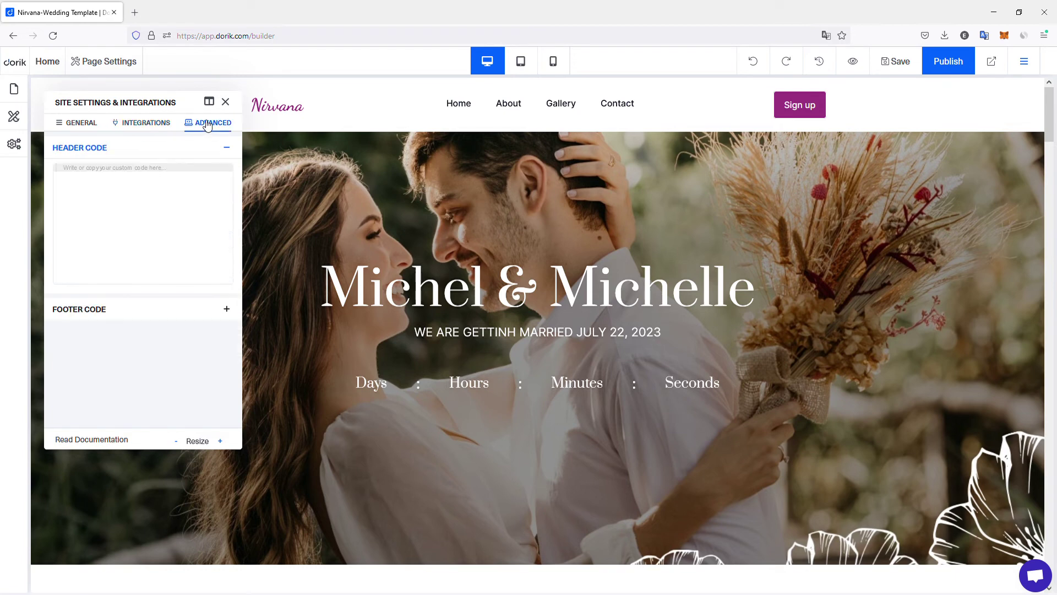
pyautogui.click(151, 202)
pyautogui.click(226, 103)
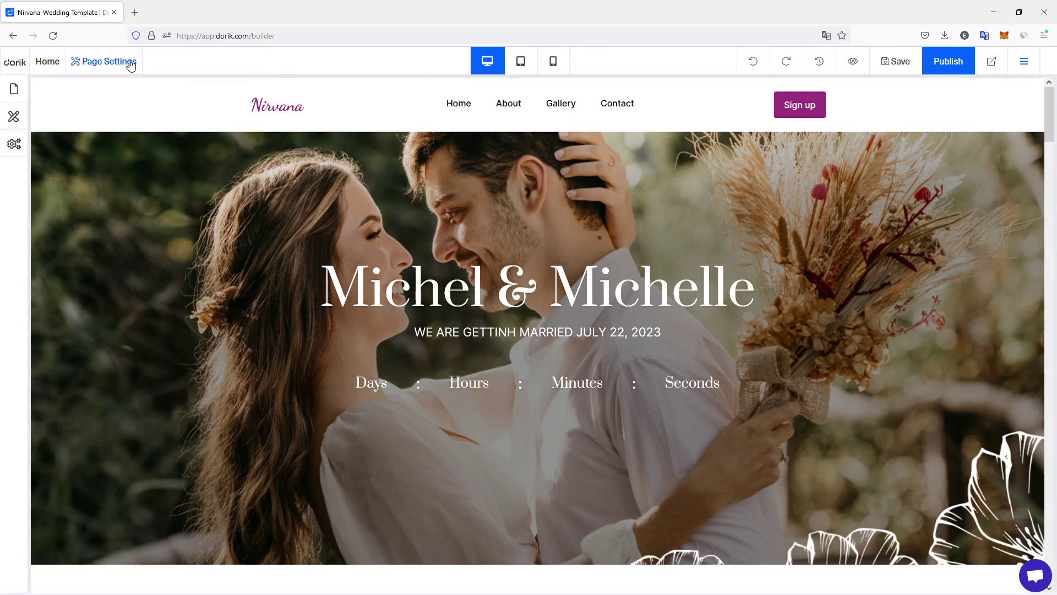
pyautogui.moveTo(505, 107)
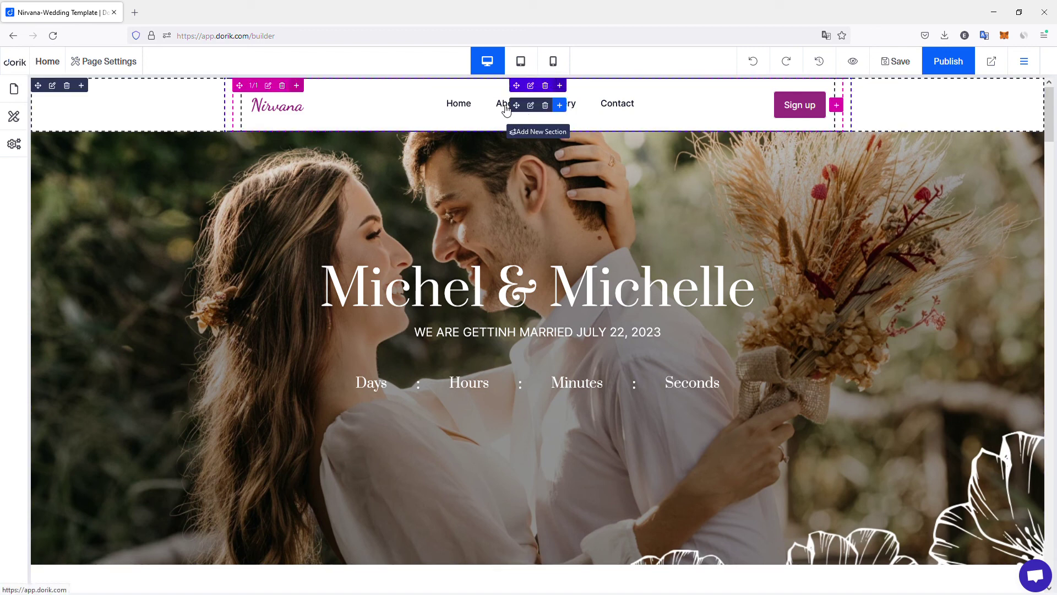
# Step: Briefly view and close the Navigation bar's settings before scrolling down
pyautogui.click(506, 110)
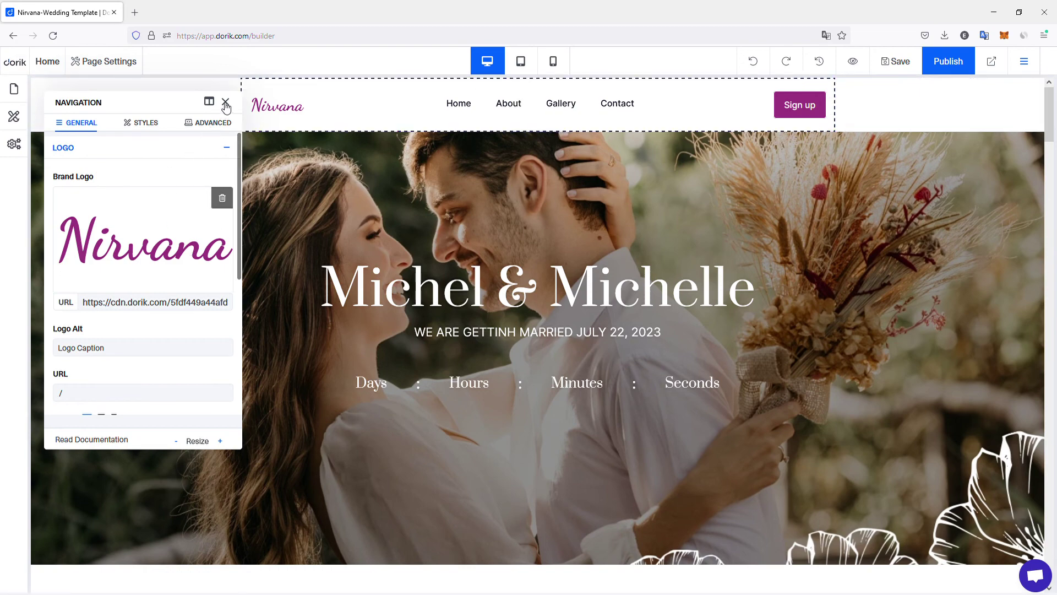
pyautogui.click(226, 103)
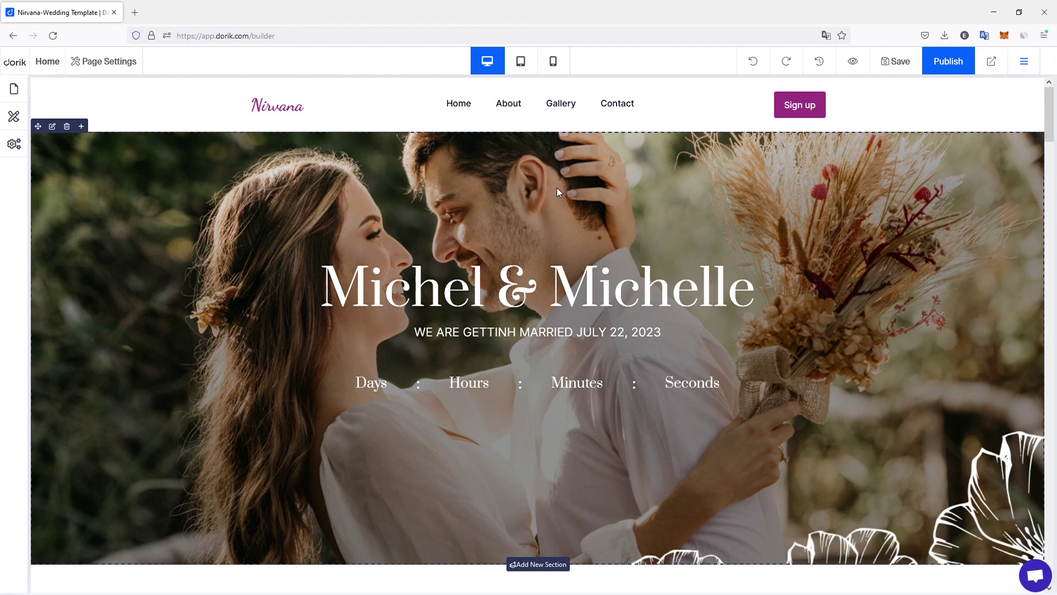
pyautogui.scroll(-5, 538, 253)
pyautogui.scroll(-5, 503, 288)
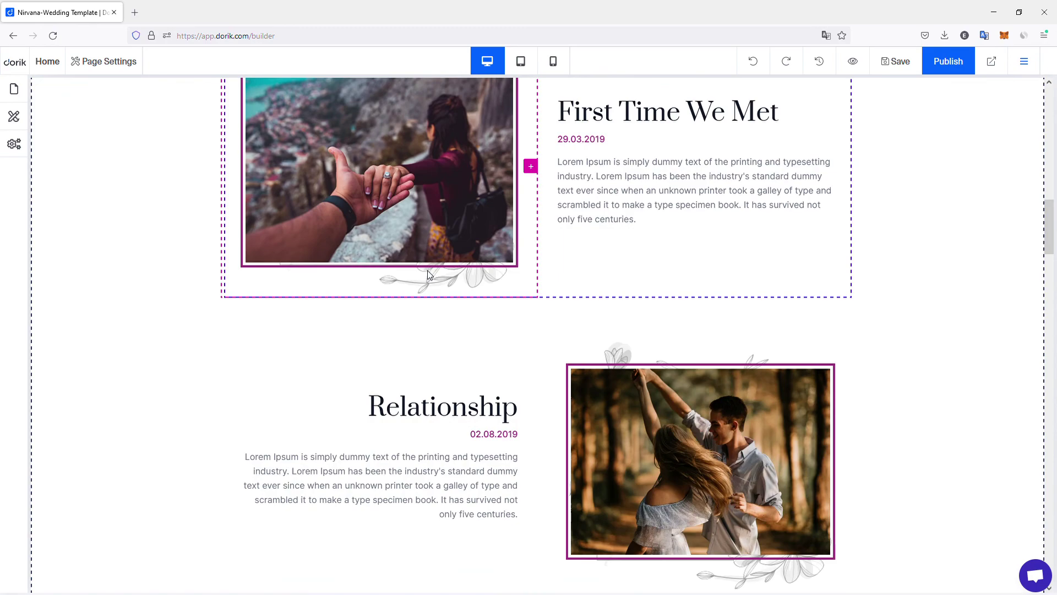
pyautogui.scroll(-5, 421, 269)
pyautogui.scroll(-5, 421, 269)
pyautogui.scroll(-5, 430, 261)
pyautogui.scroll(-5, 446, 256)
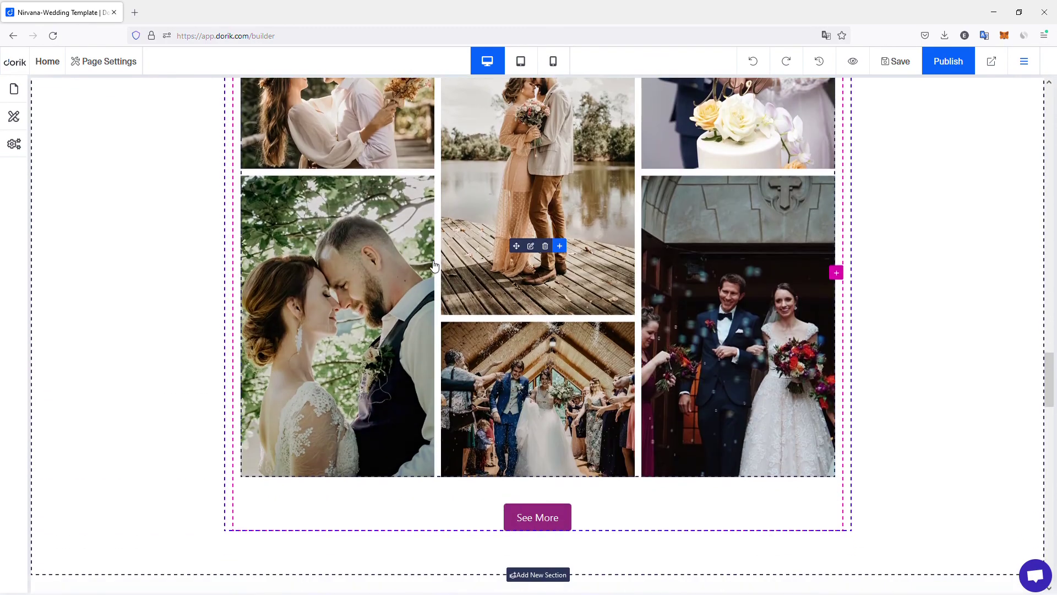
pyautogui.scroll(-3, 461, 253)
pyautogui.scroll(-5, 461, 253)
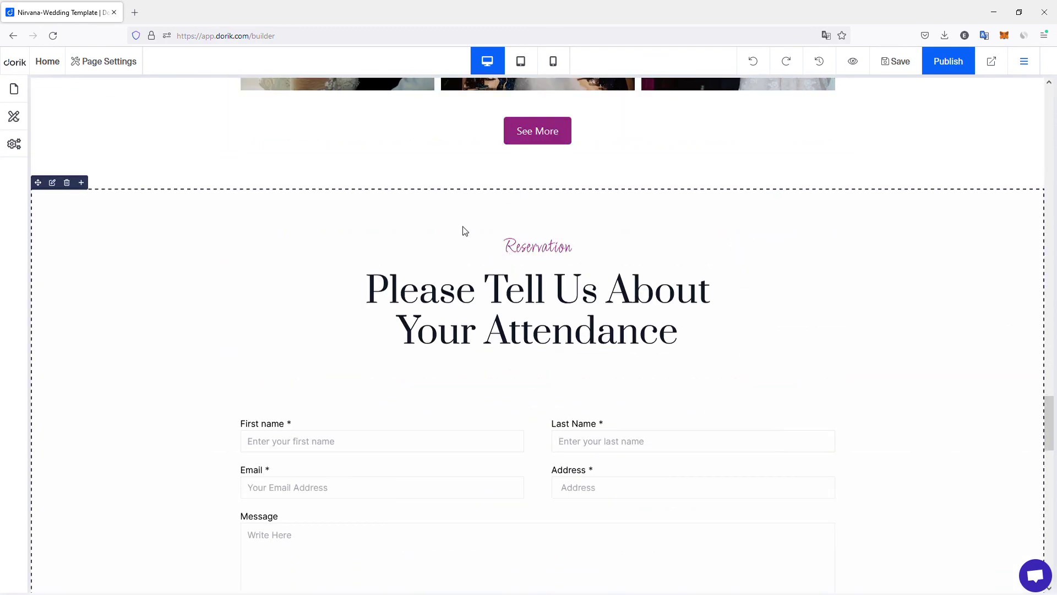
pyautogui.scroll(-1, 464, 227)
pyautogui.scroll(-5, 463, 227)
pyautogui.scroll(-2, 464, 226)
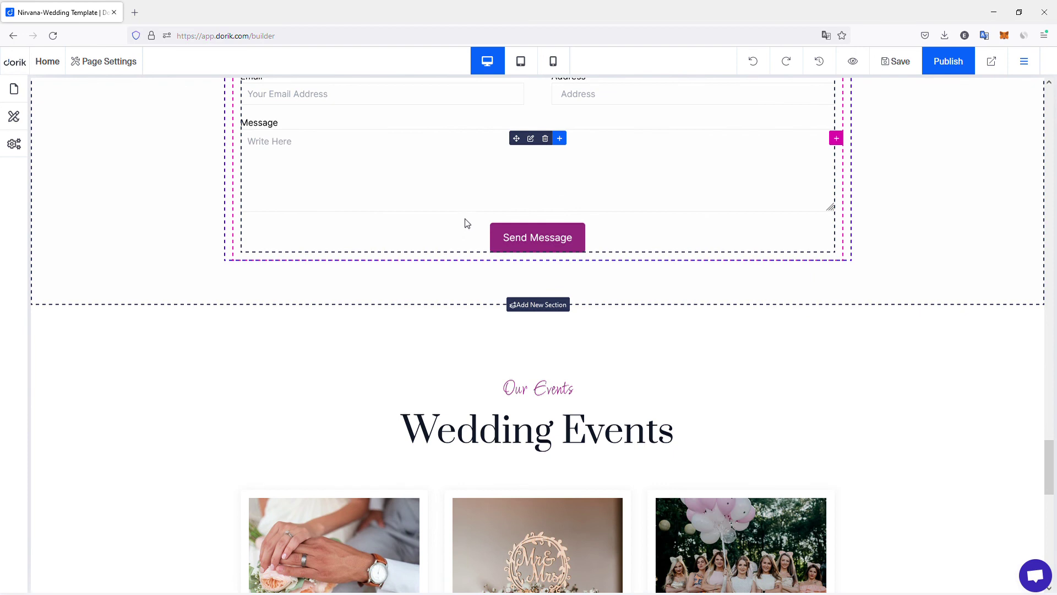